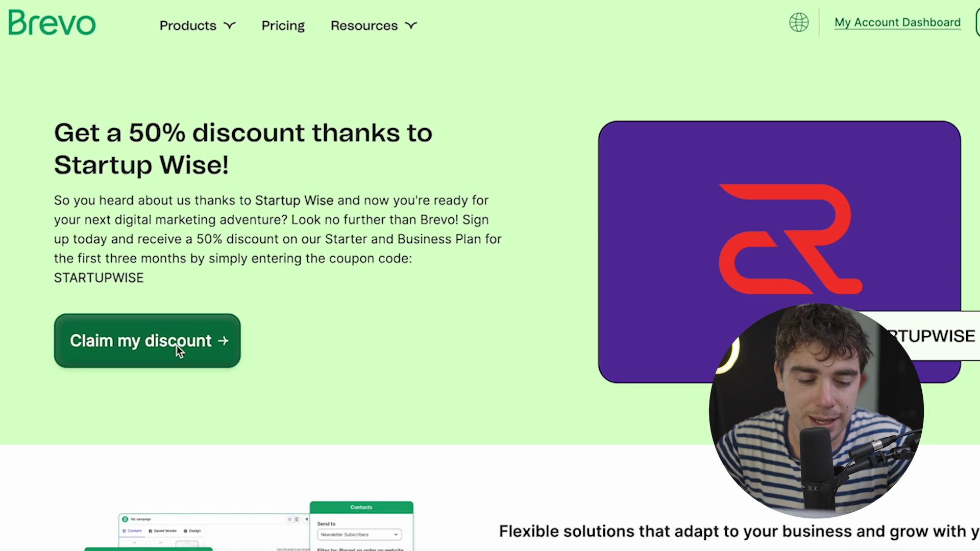
pyautogui.click(176, 345)
# Sign up with a saved e-mail address and a password, then confirm the address from the e-mail.
pyautogui.click(153, 403)
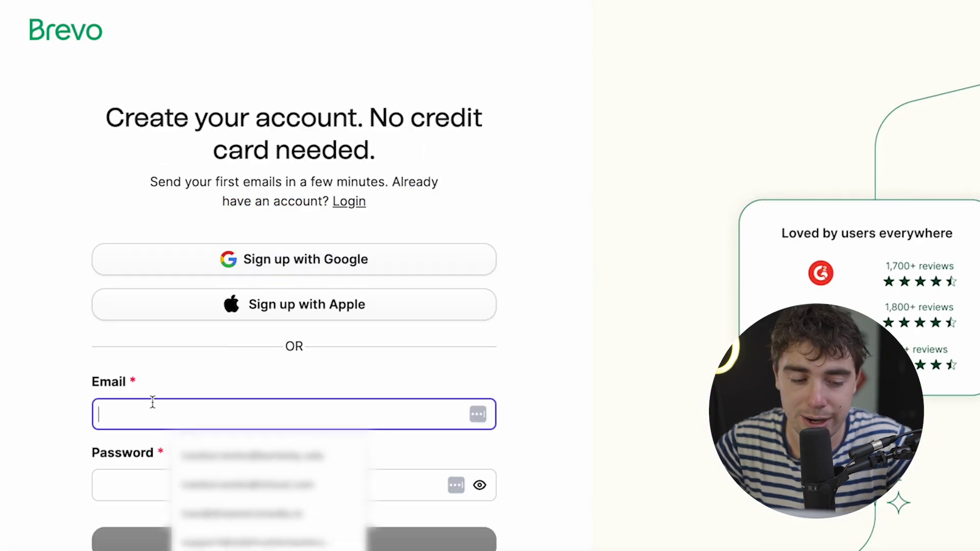
pyautogui.press('Down')
pyautogui.press('Return')
pyautogui.press('Tab')
pyautogui.write('***********')
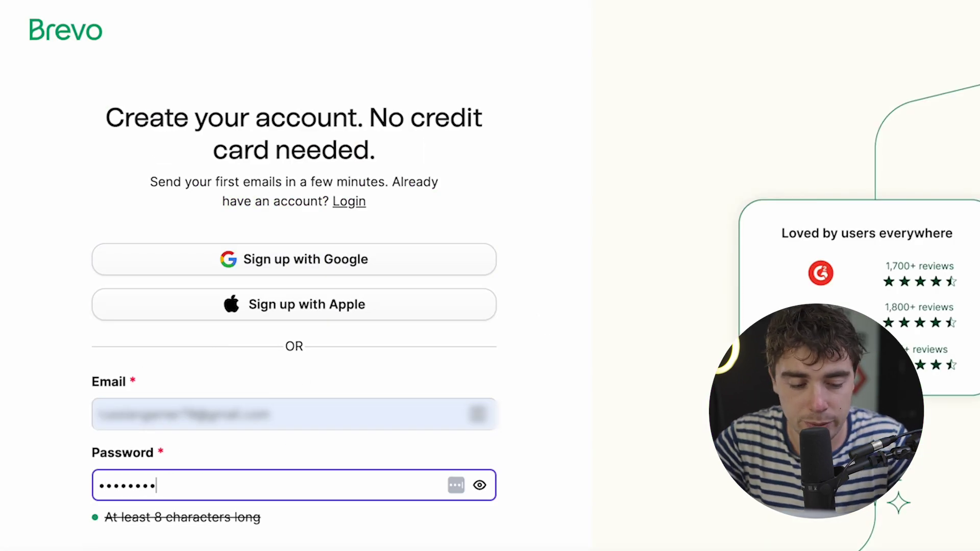
pyautogui.scroll(-2, 217, 485)
pyautogui.click(217, 484)
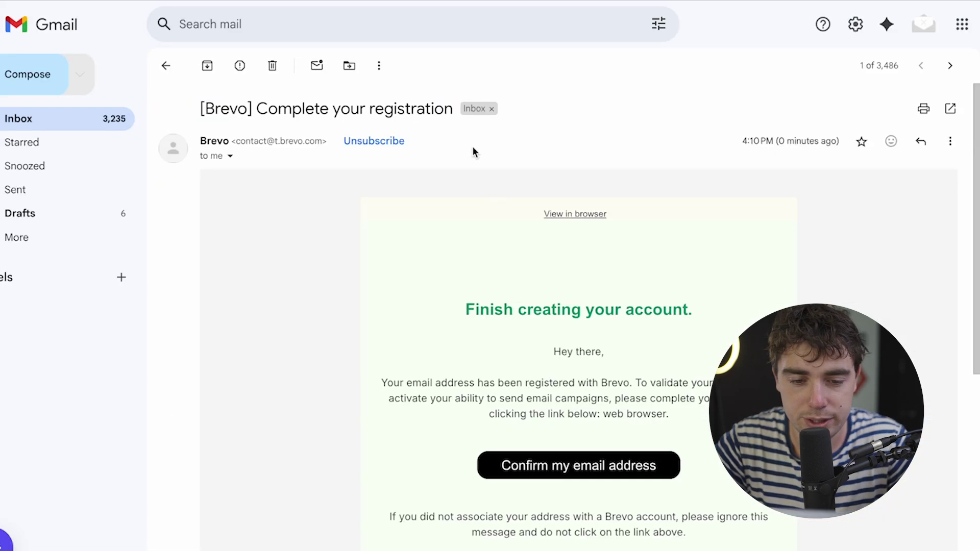
pyautogui.click(542, 513)
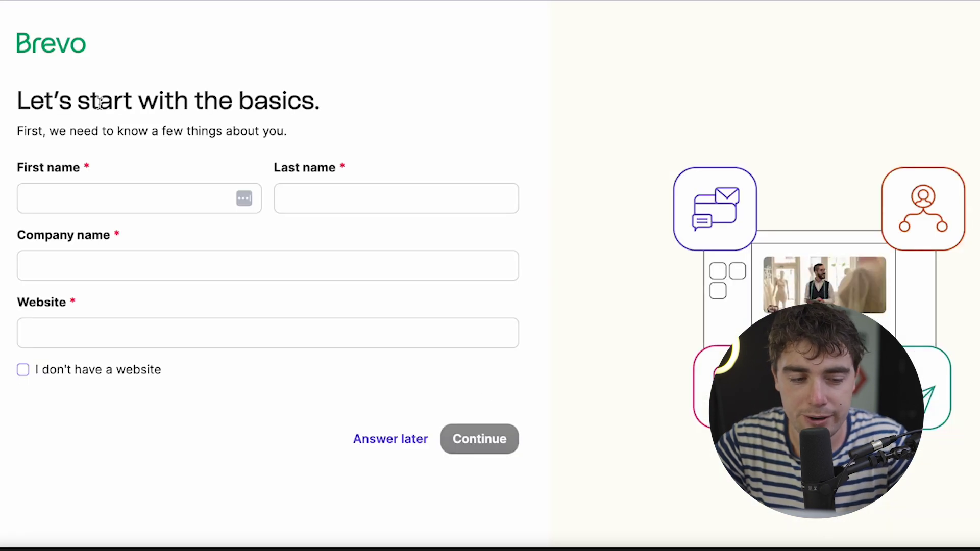
# Fill in first name, last name and company name, mark that there is no website, and submit.
pyautogui.click(90, 189)
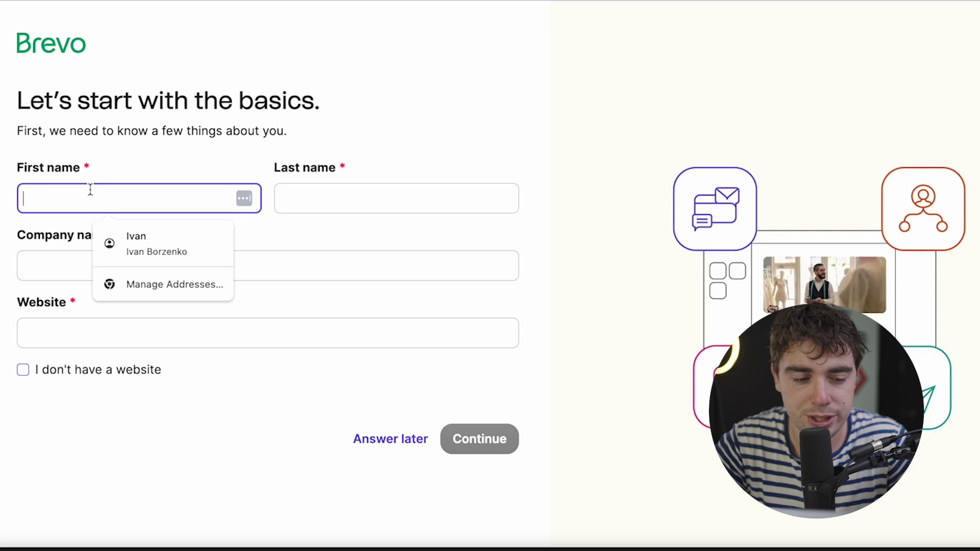
pyautogui.click(113, 228)
pyautogui.click(109, 266)
pyautogui.click(126, 308)
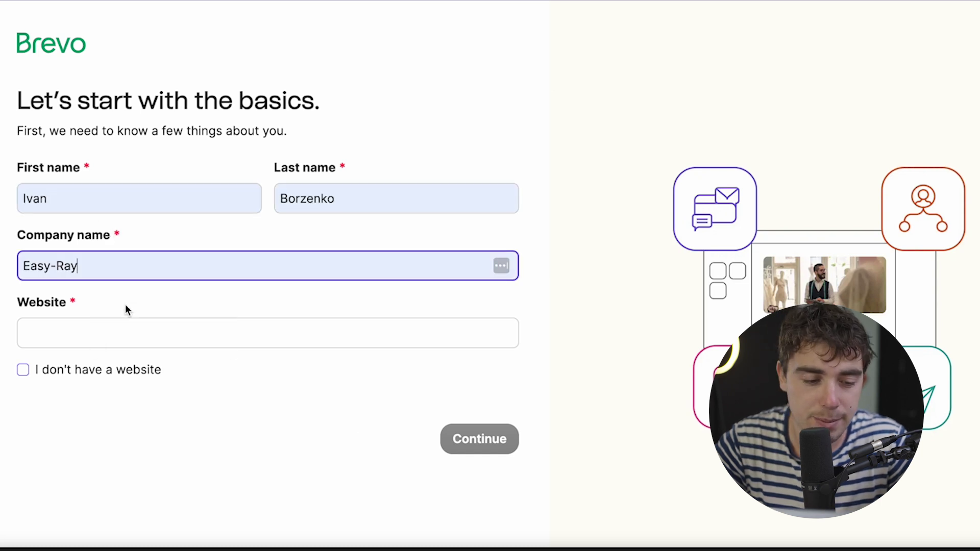
pyautogui.click(127, 332)
pyautogui.write('www.test.com')
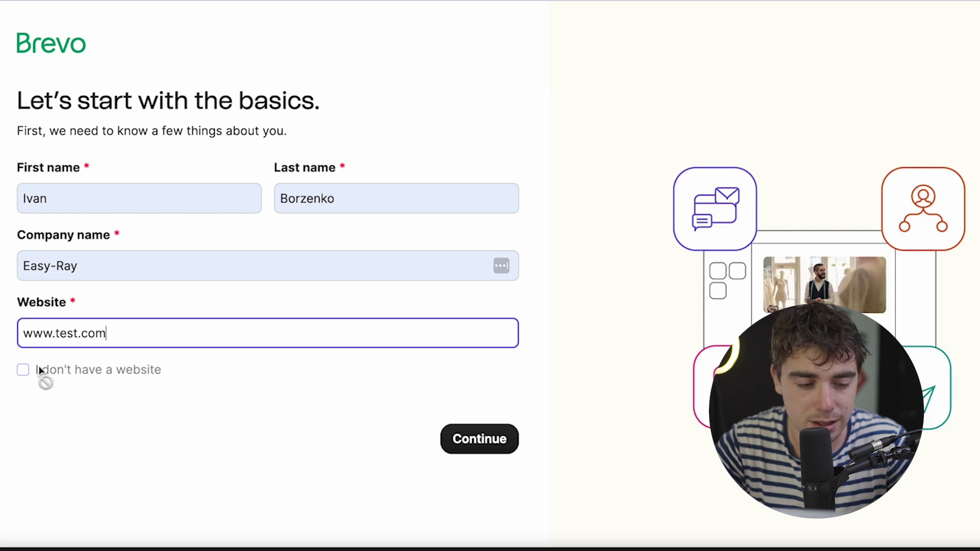
pyautogui.press('BackSpace')
pyautogui.press('BackSpace')
pyautogui.press('BackSpace')
pyautogui.press('BackSpace')
pyautogui.press('BackSpace')
pyautogui.press('BackSpace')
pyautogui.press('BackSpace')
pyautogui.press('BackSpace')
pyautogui.press('BackSpace')
pyautogui.press('BackSpace')
pyautogui.press('BackSpace')
pyautogui.press('BackSpace')
pyautogui.click(24, 368)
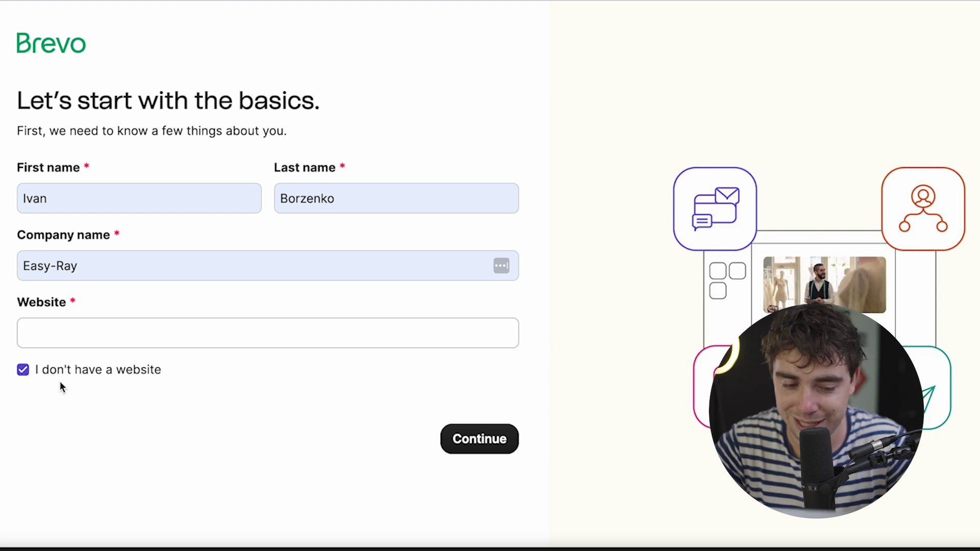
pyautogui.press('Return')
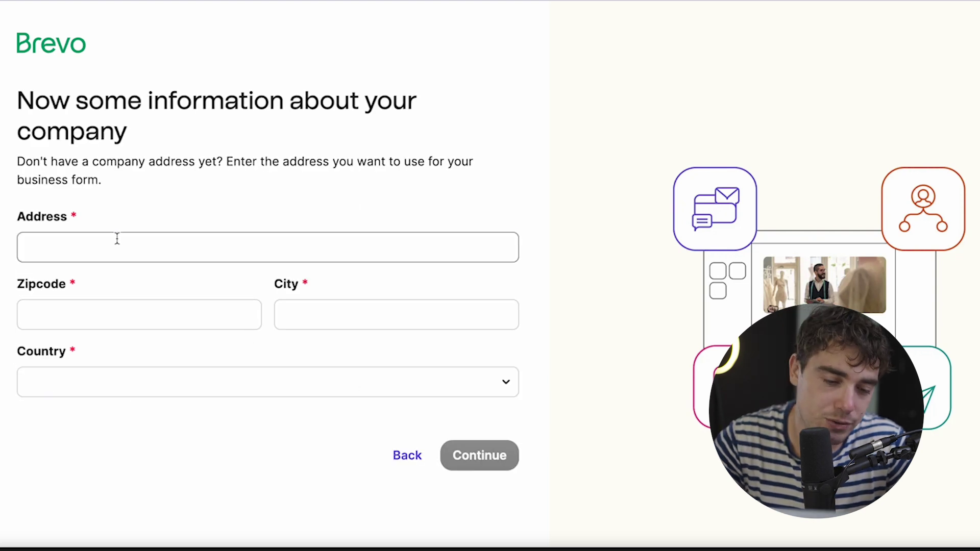
# Enter the company address with country United States and state California, and submit it.
pyautogui.click(116, 245)
pyautogui.click(135, 304)
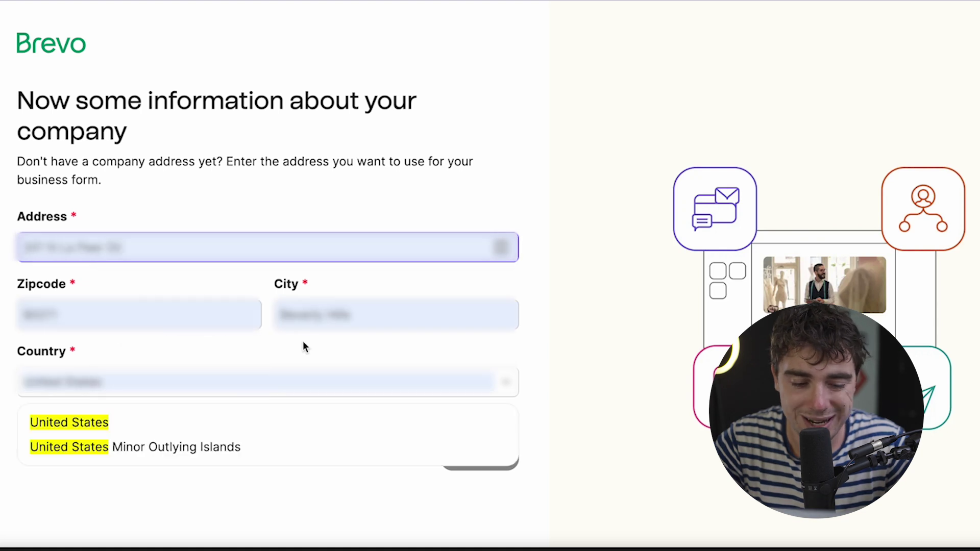
pyautogui.click(232, 417)
pyautogui.click(316, 384)
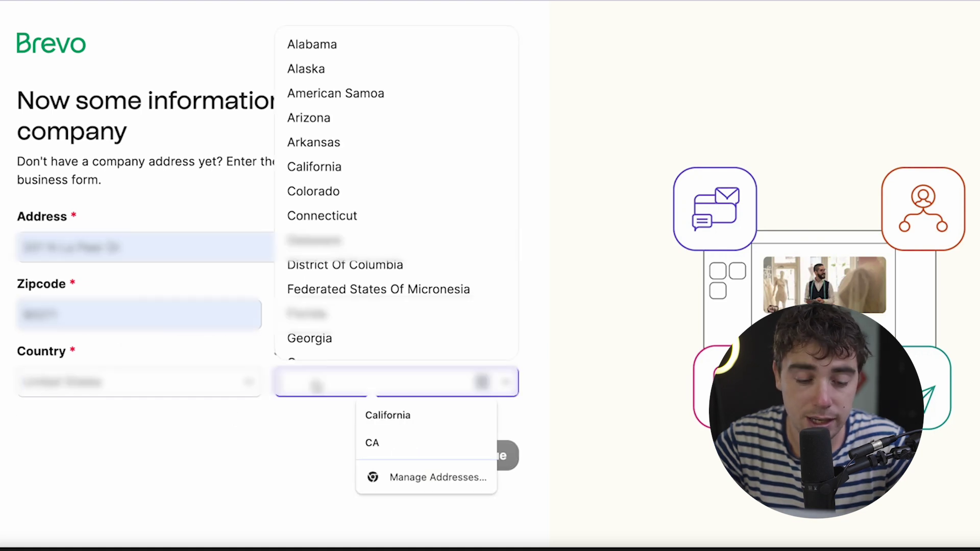
pyautogui.click(313, 165)
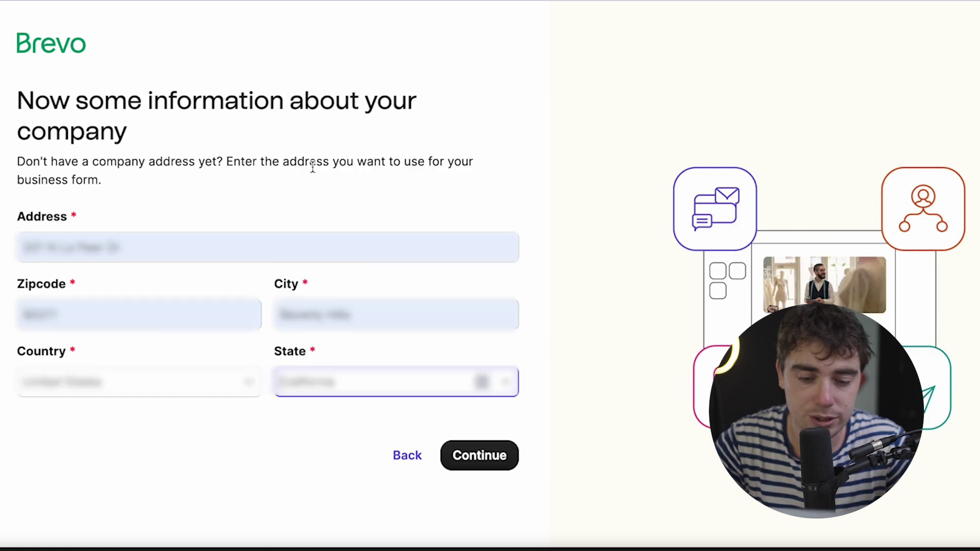
pyautogui.click(481, 470)
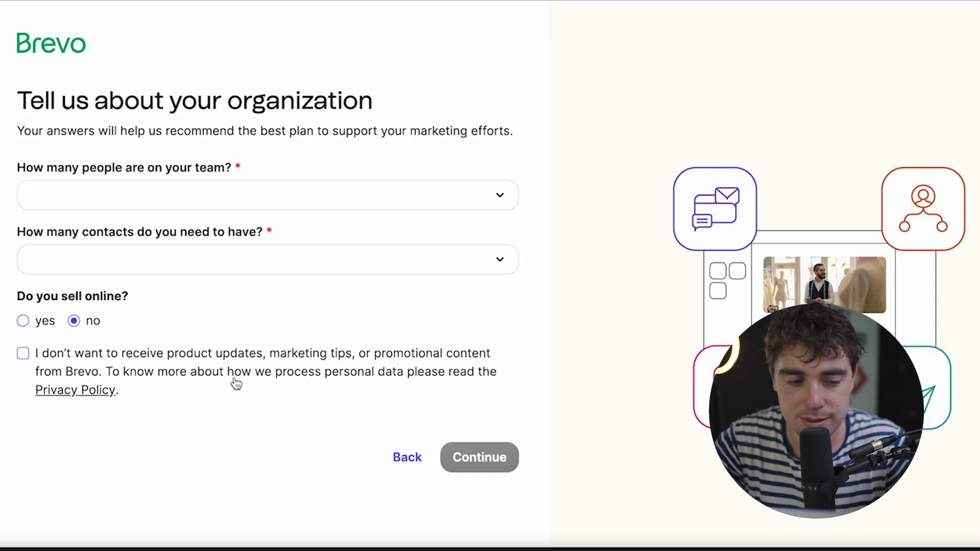
# Answer the organisation questions with 0-1 employee and 500-1,500 contacts, and submit.
pyautogui.click(113, 194)
pyautogui.click(88, 235)
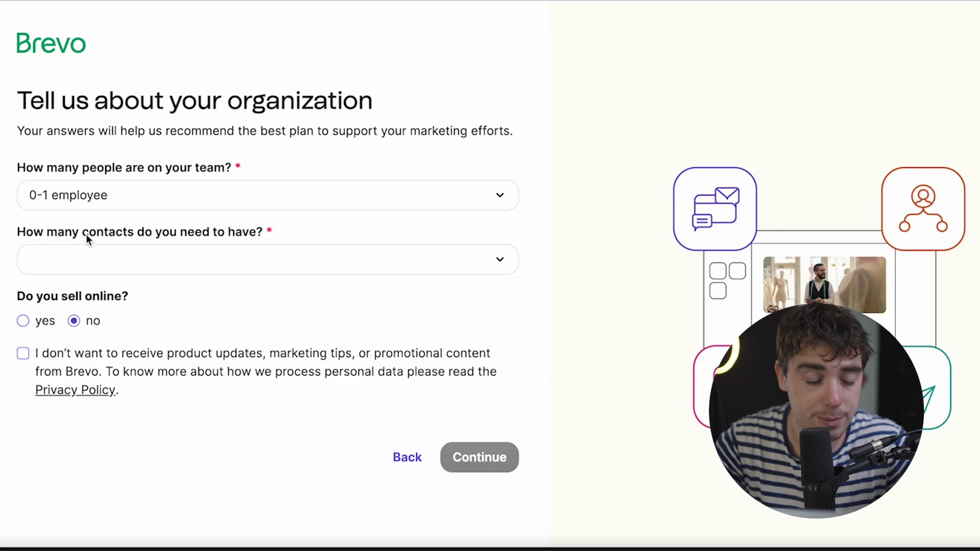
pyautogui.click(68, 261)
pyautogui.click(66, 332)
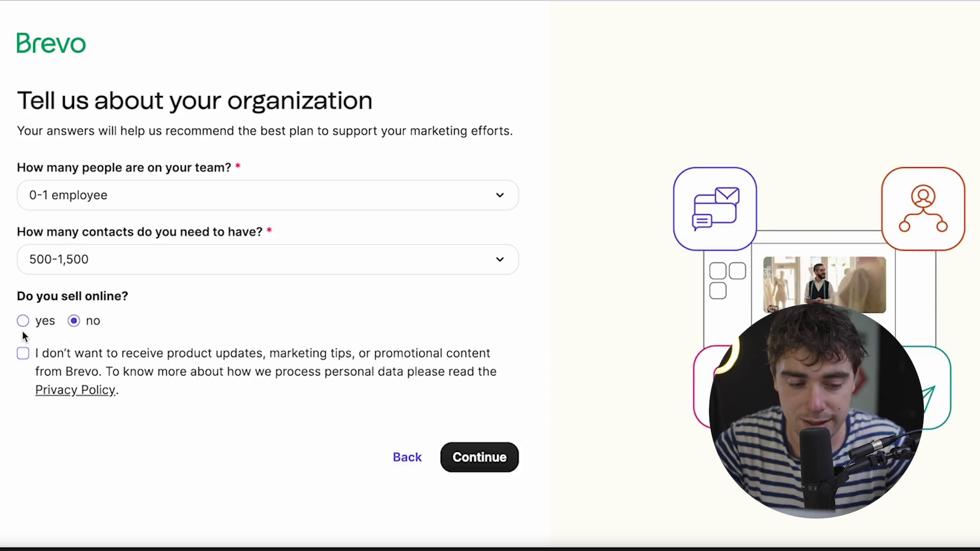
pyautogui.click(474, 465)
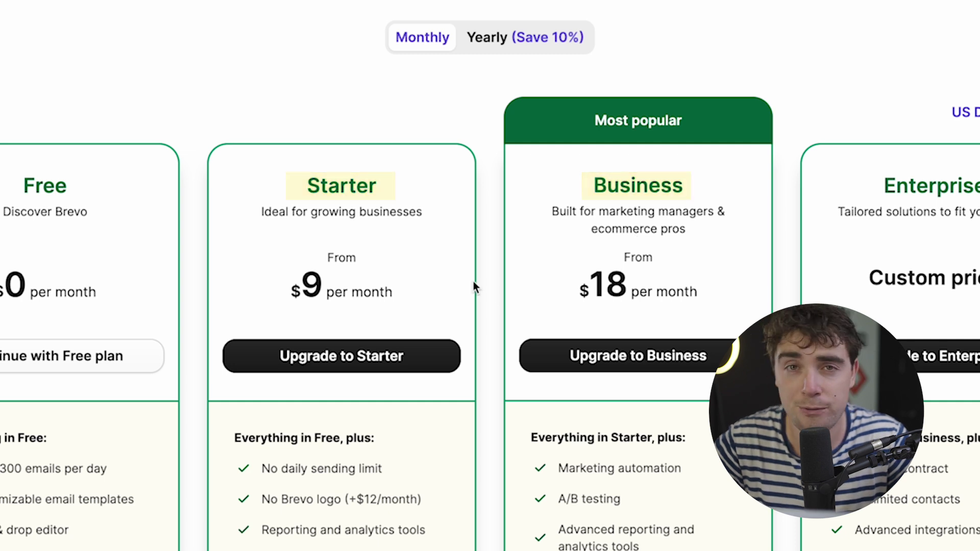
# Continue with the Free plan, then go to Contacts > Segments to see the segment templates.
pyautogui.scroll(-1, 139, 201)
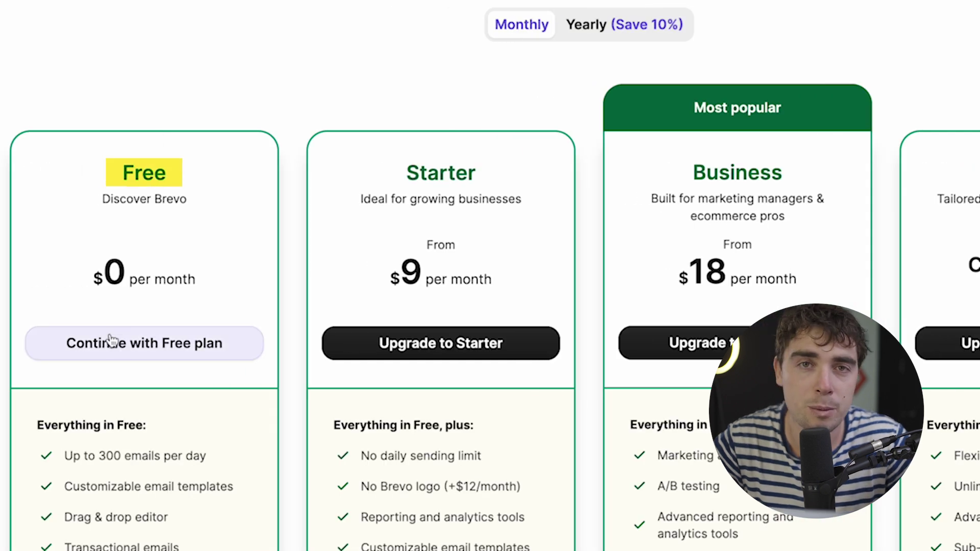
pyautogui.click(112, 343)
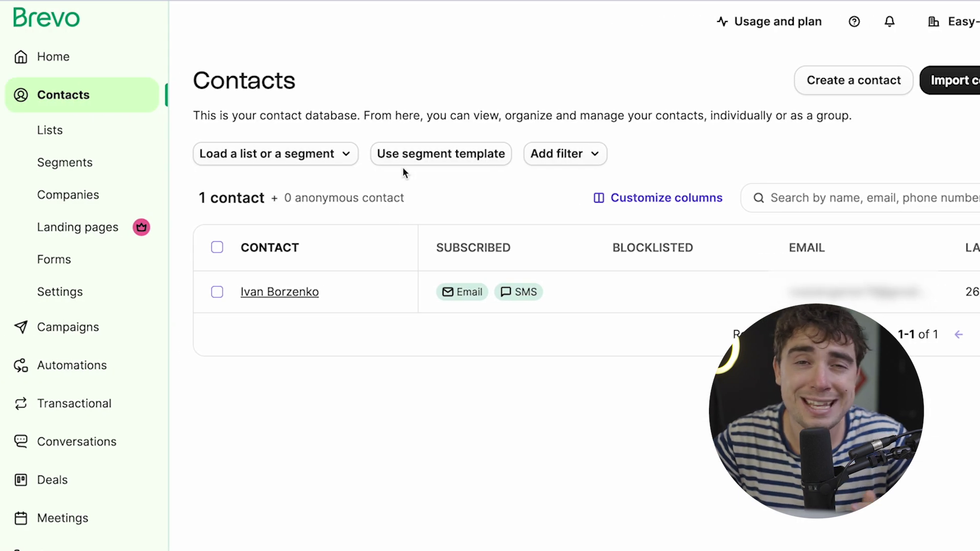
pyautogui.click(66, 163)
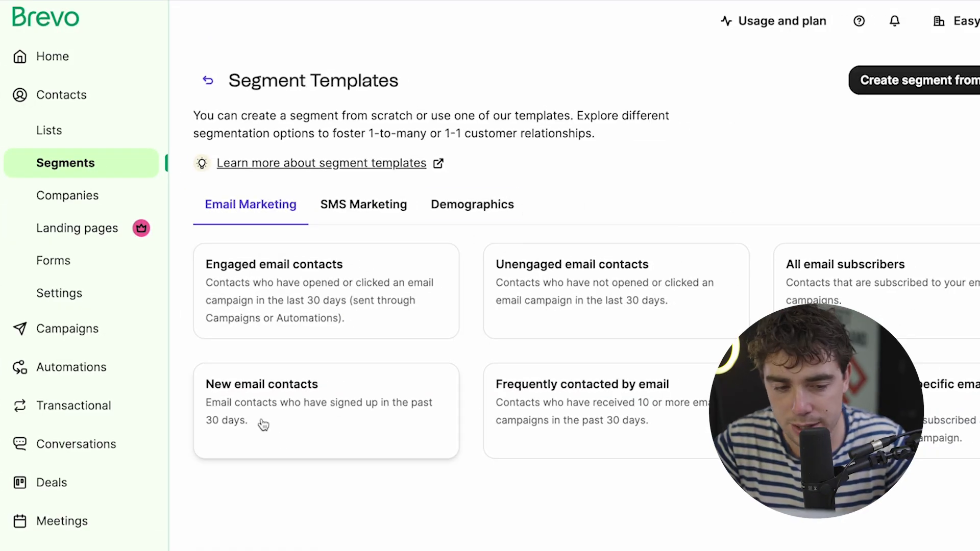
# Browse the SMS Marketing, Demographics and Email Marketing segment templates, then open the Companies page.
pyautogui.click(369, 210)
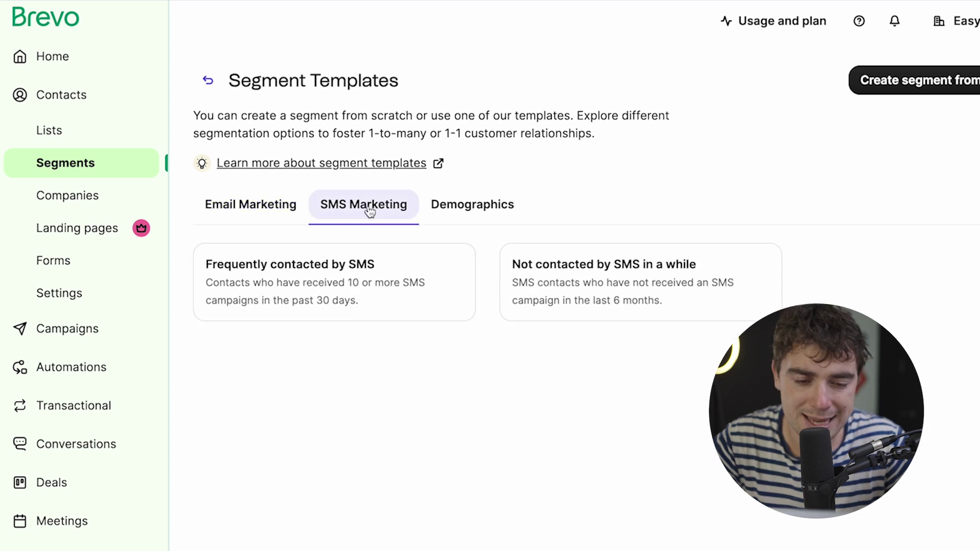
pyautogui.click(449, 204)
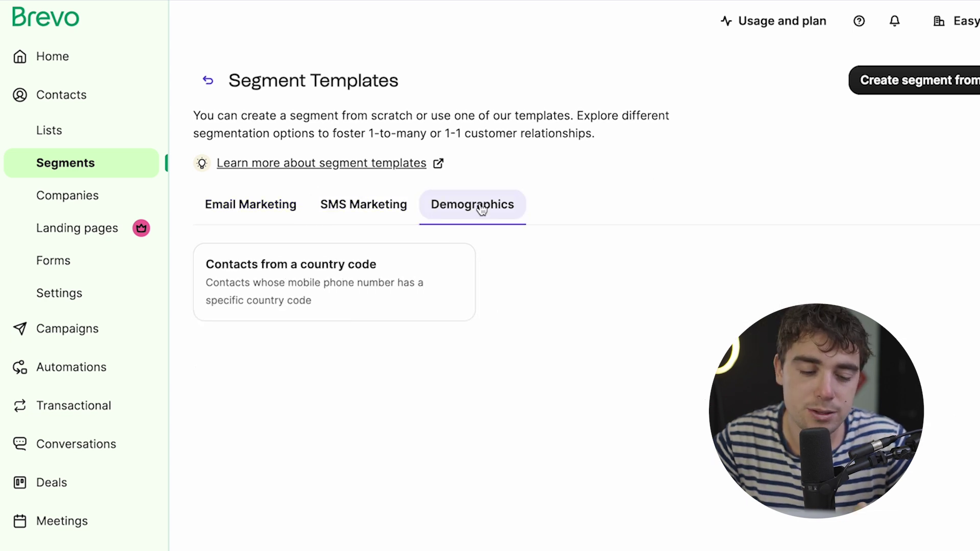
pyautogui.click(254, 209)
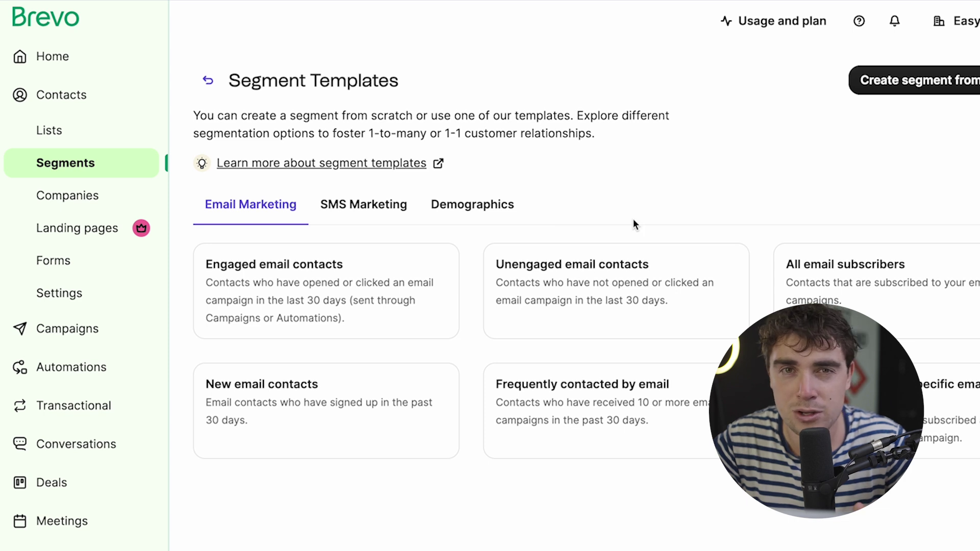
pyautogui.click(48, 200)
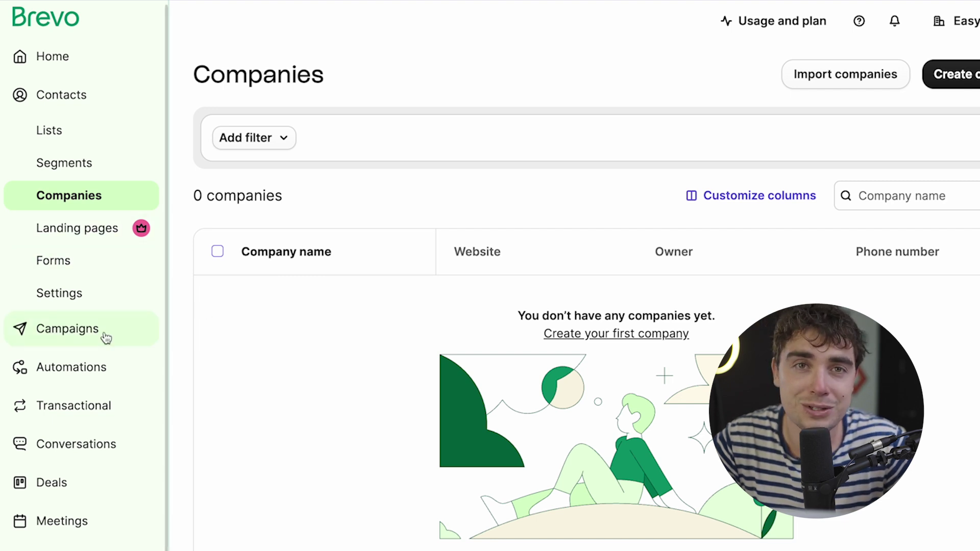
# Create a new email campaign named 'test' from the Campaigns page.
pyautogui.click(72, 329)
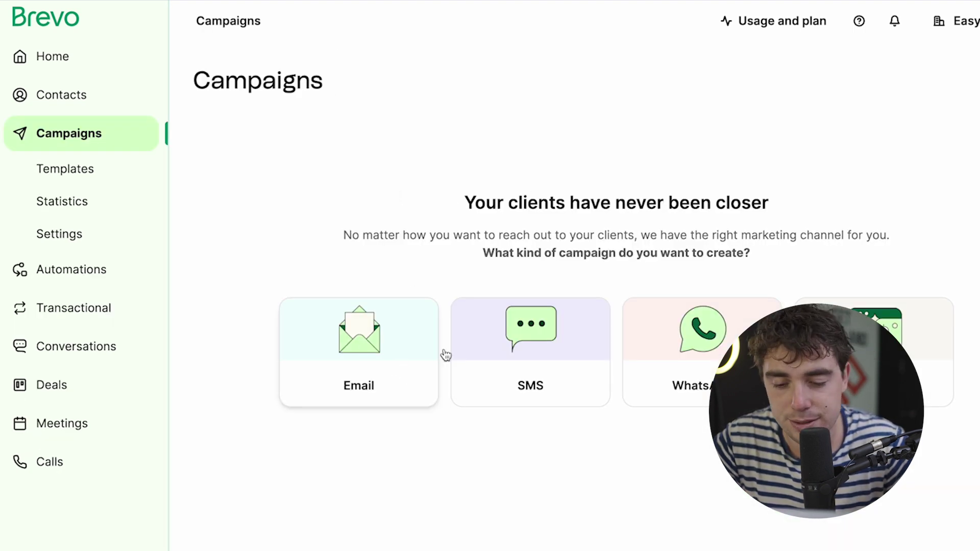
pyautogui.click(418, 354)
pyautogui.write('t')
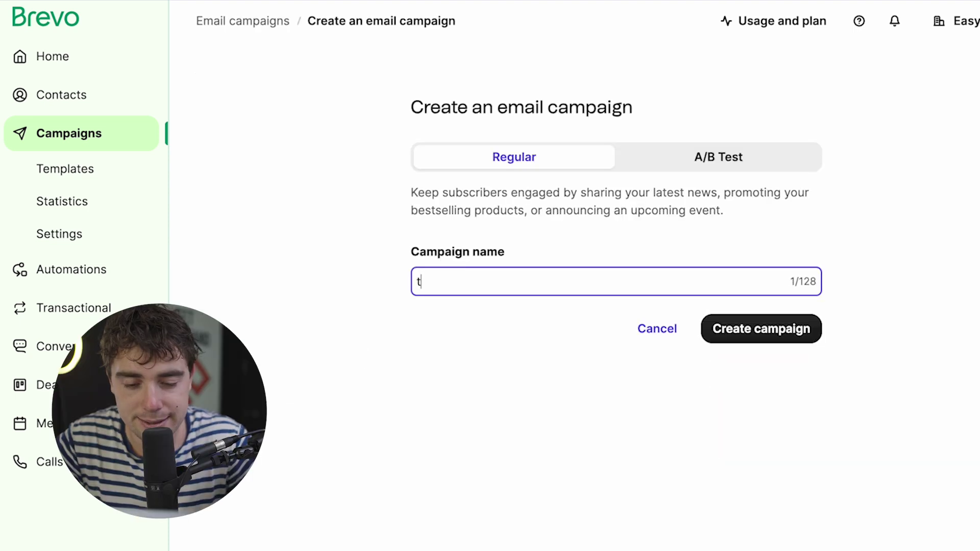
pyautogui.write('est')
pyautogui.click(749, 322)
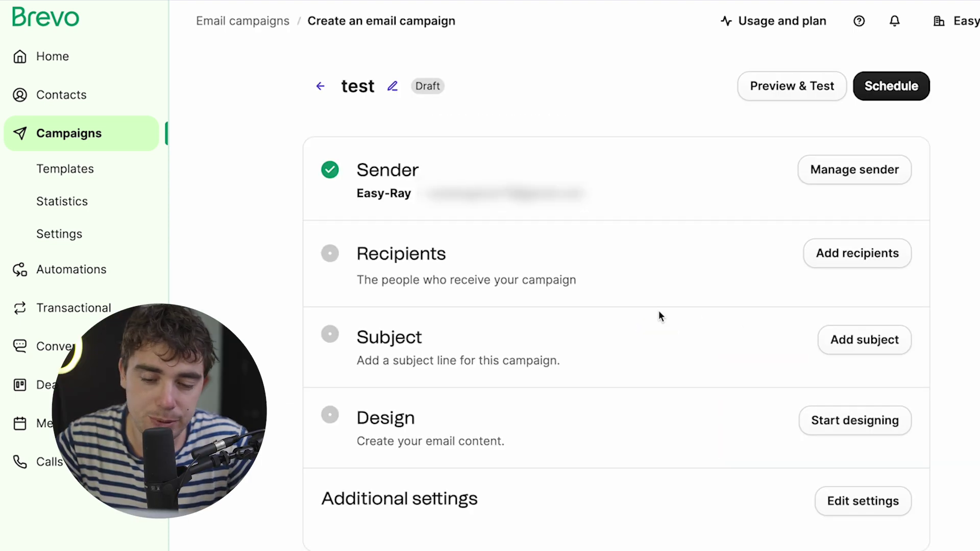
pyautogui.scroll(-2, 627, 295)
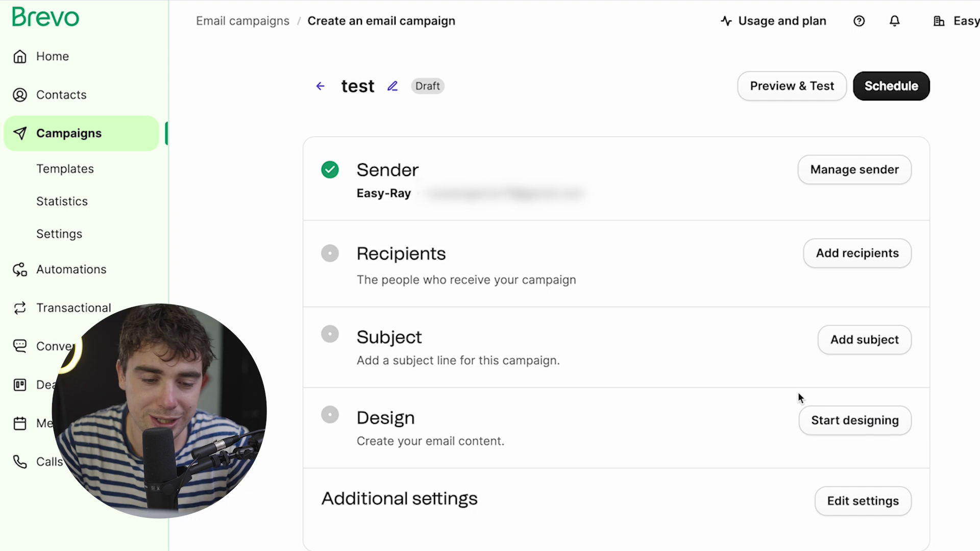
# Design the 'test' email from the first layout template, then save and exit the editor.
pyautogui.click(835, 421)
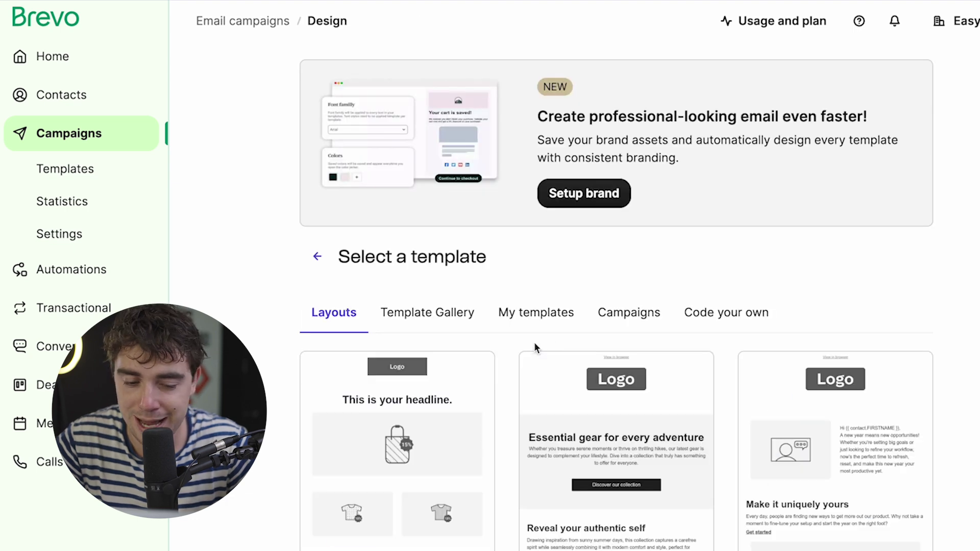
pyautogui.scroll(-2, 534, 345)
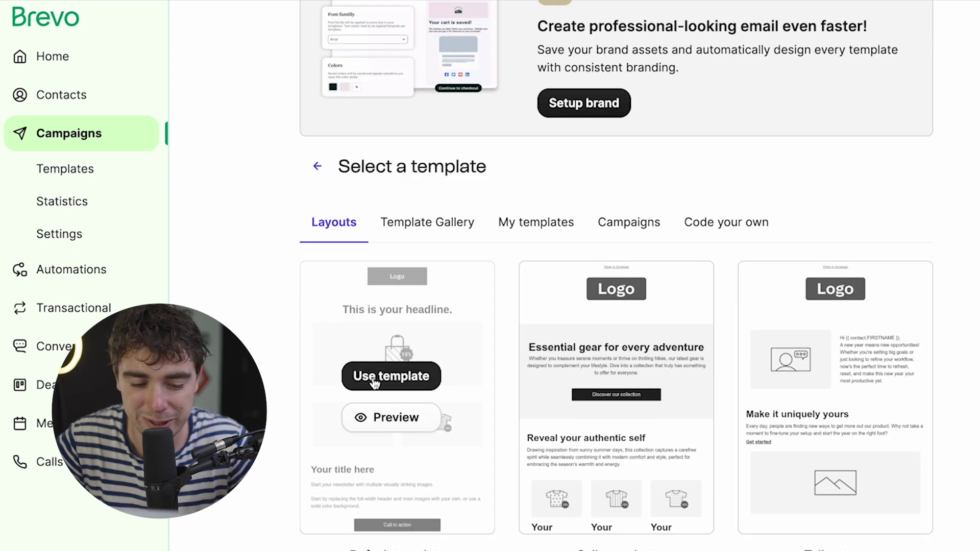
pyautogui.click(374, 377)
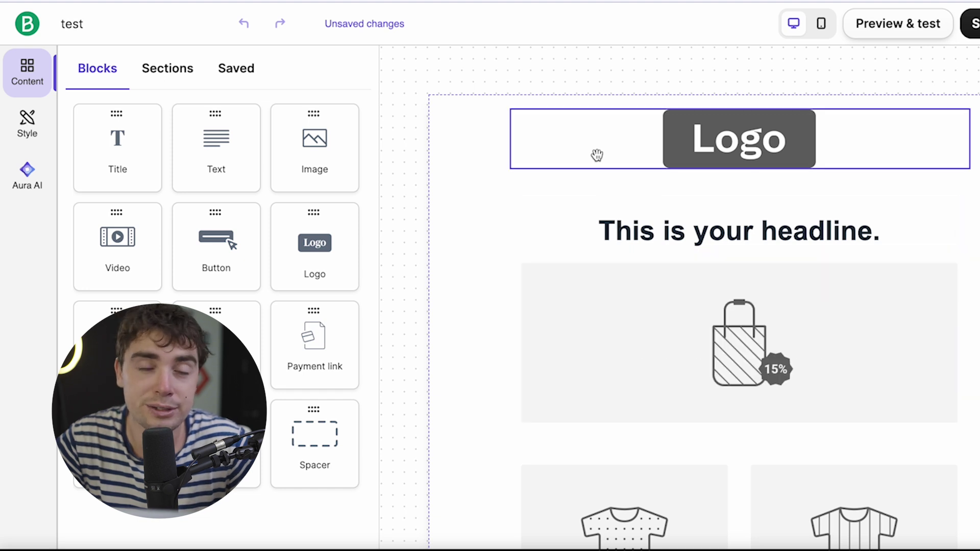
pyautogui.click(972, 24)
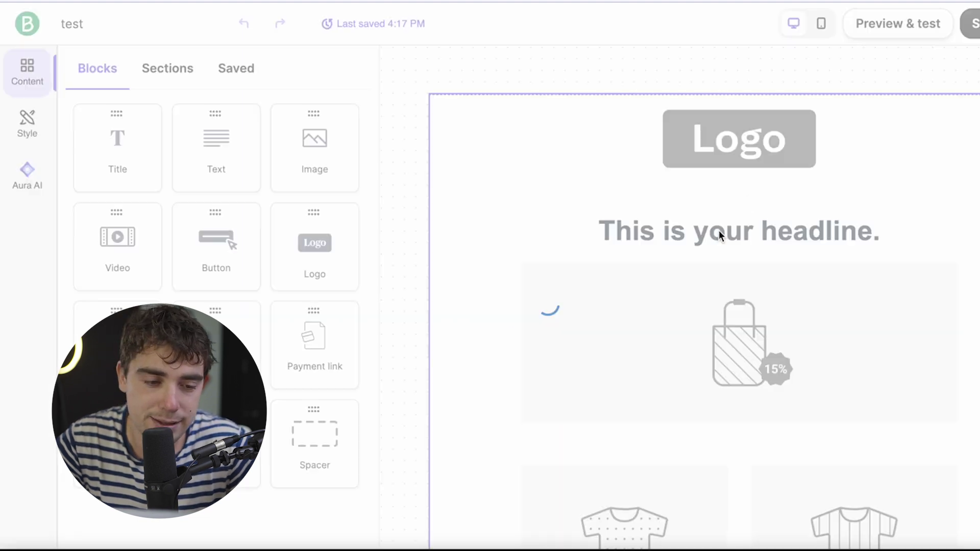
pyautogui.scroll(-8, 313, 373)
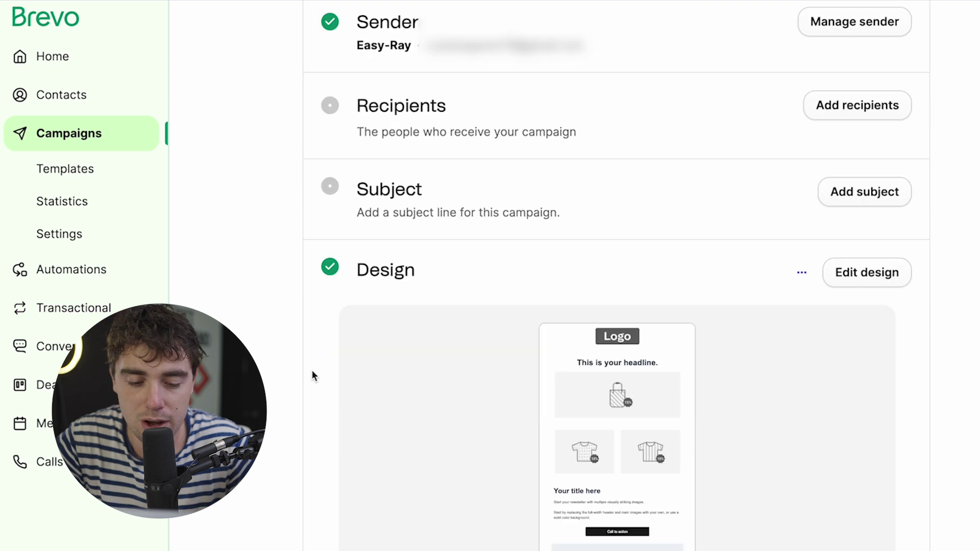
pyautogui.scroll(8, 312, 376)
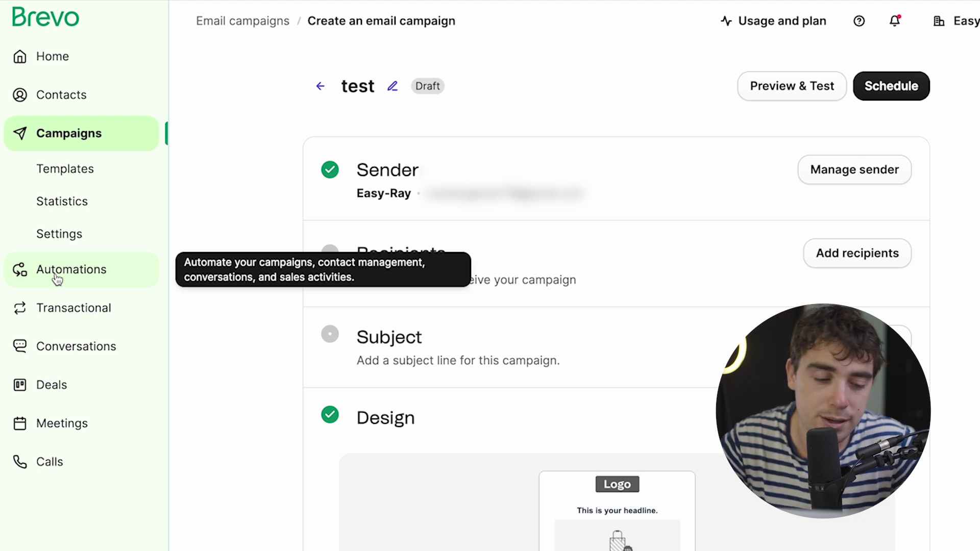
# Go to Automations and create the first automation, Automation #1.
pyautogui.click(57, 279)
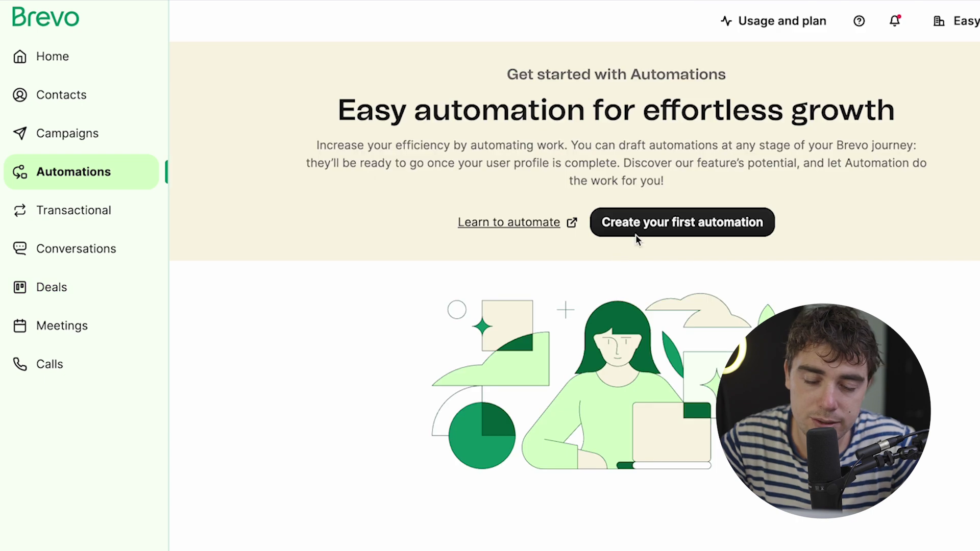
pyautogui.click(644, 234)
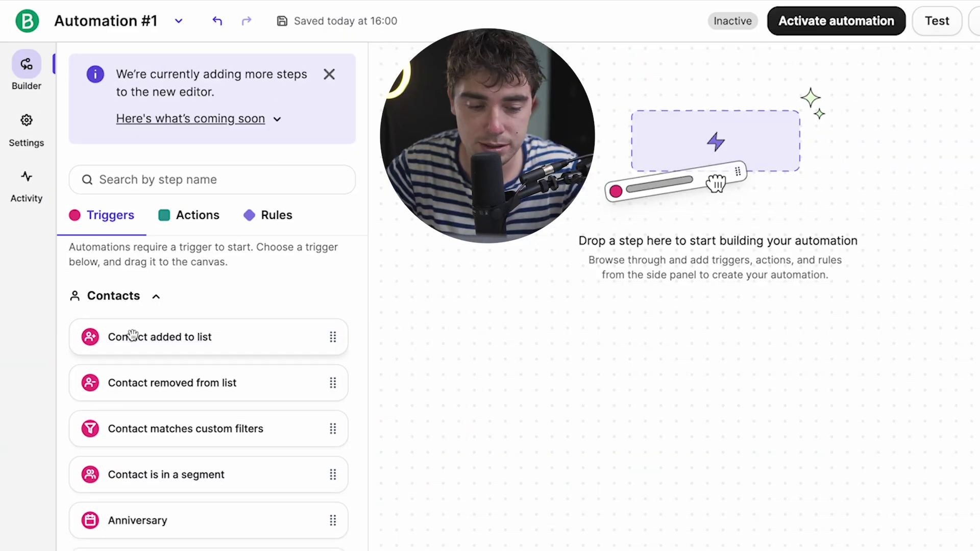
# Add a Contact added to list trigger and pick Your first list from Your First Folder.
pyautogui.moveTo(145, 335); pyautogui.dragTo(613, 204)
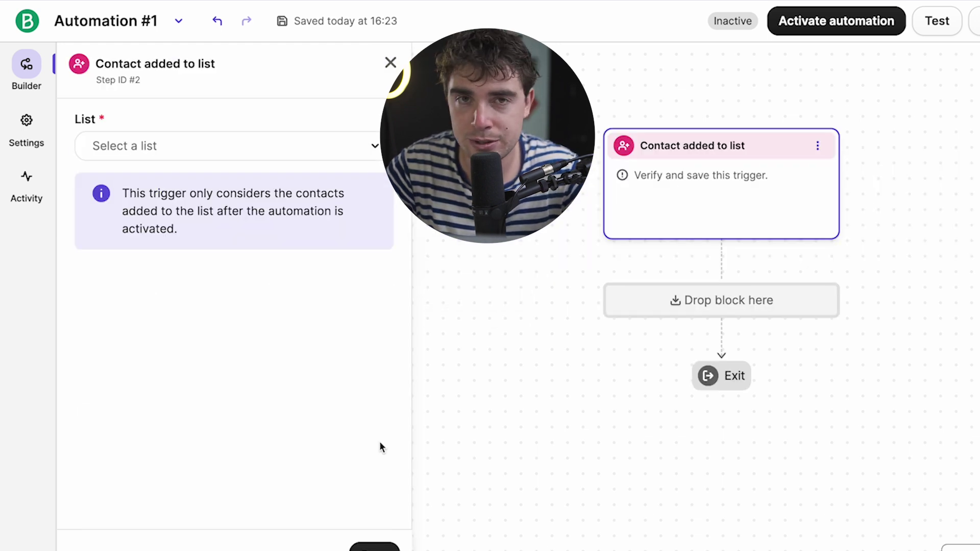
pyautogui.click(188, 146)
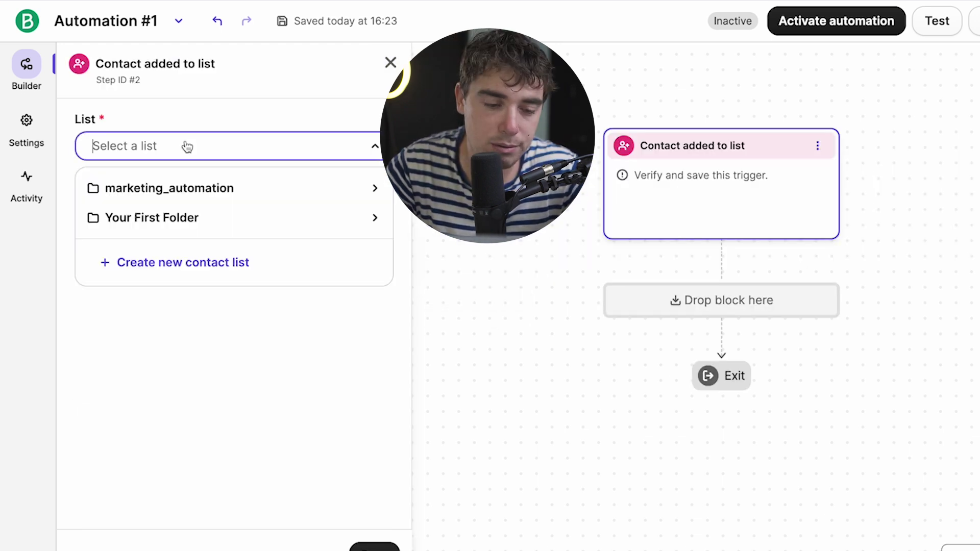
pyautogui.click(168, 216)
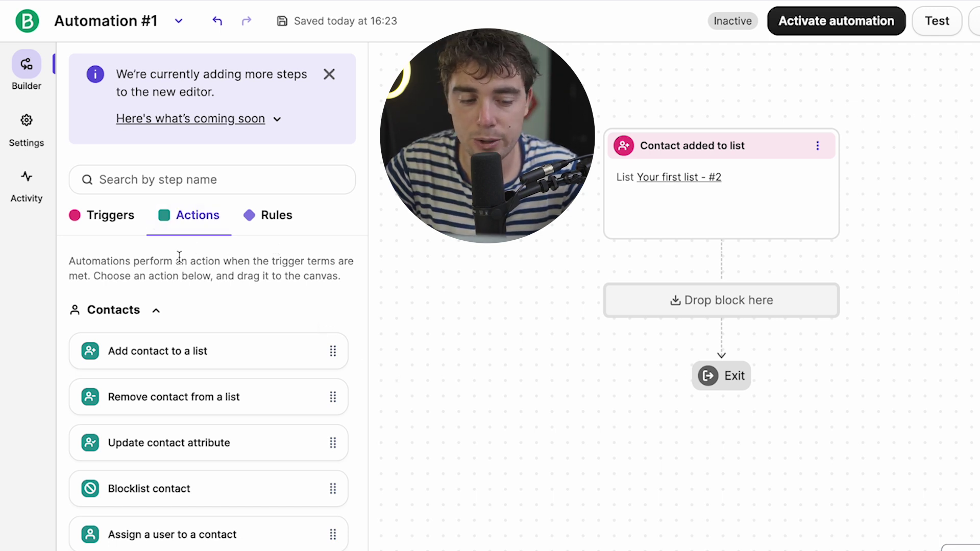
pyautogui.scroll(-5, 171, 466)
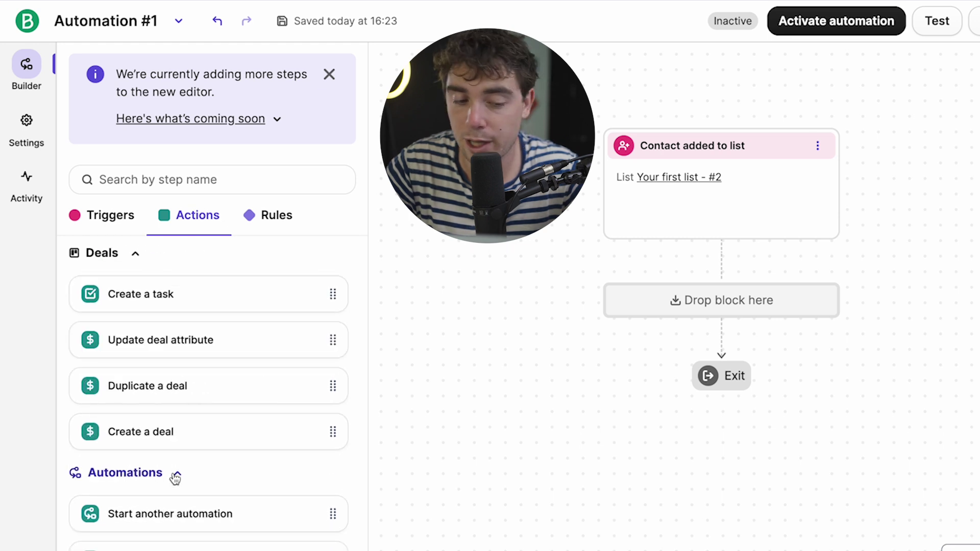
pyautogui.scroll(5, 176, 478)
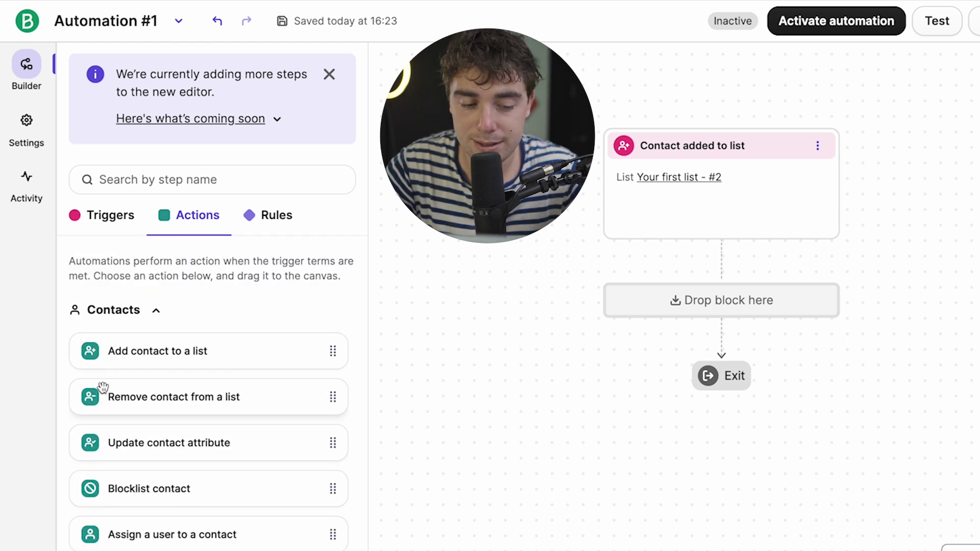
# Place a Send an email action from Messaging directly after the trigger.
pyautogui.scroll(-1, 102, 357)
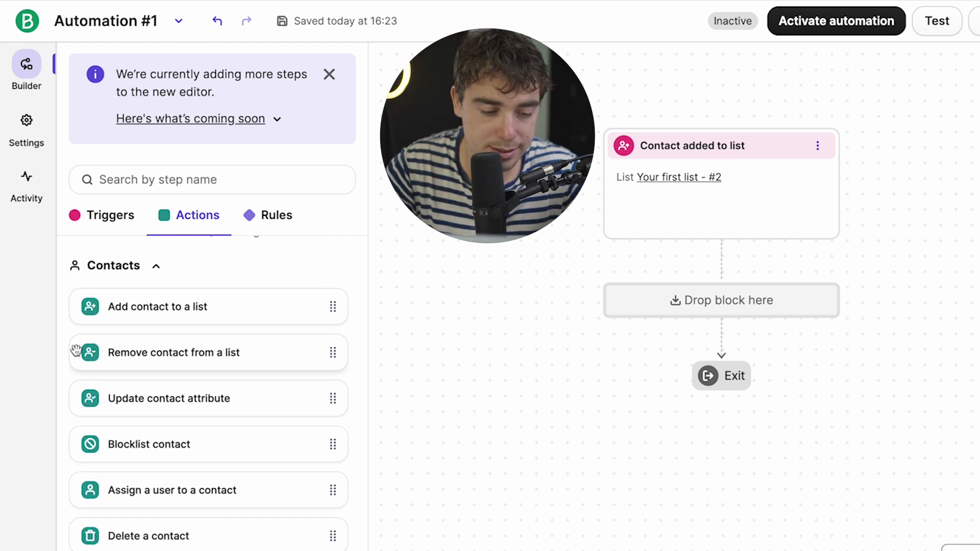
pyautogui.scroll(-2, 102, 355)
pyautogui.scroll(-3, 102, 385)
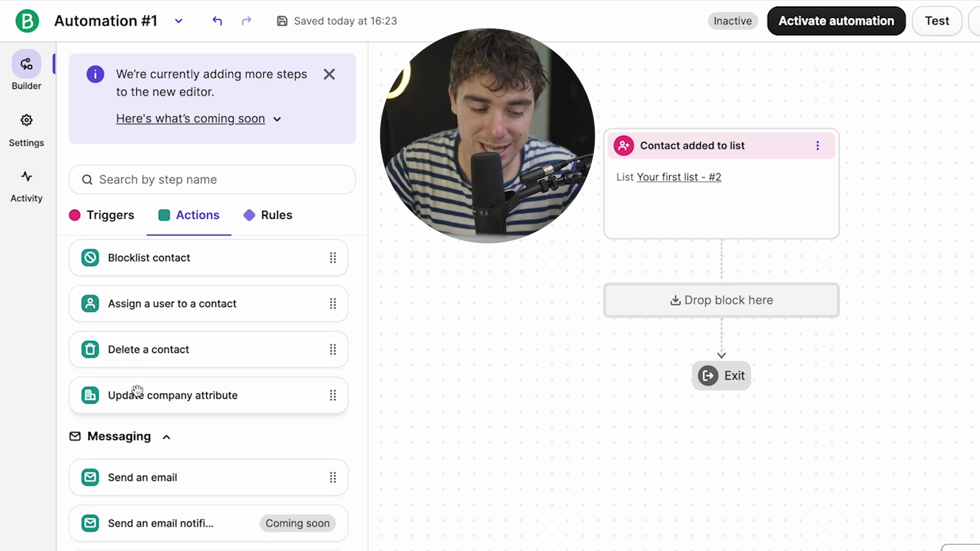
pyautogui.scroll(-5, 137, 391)
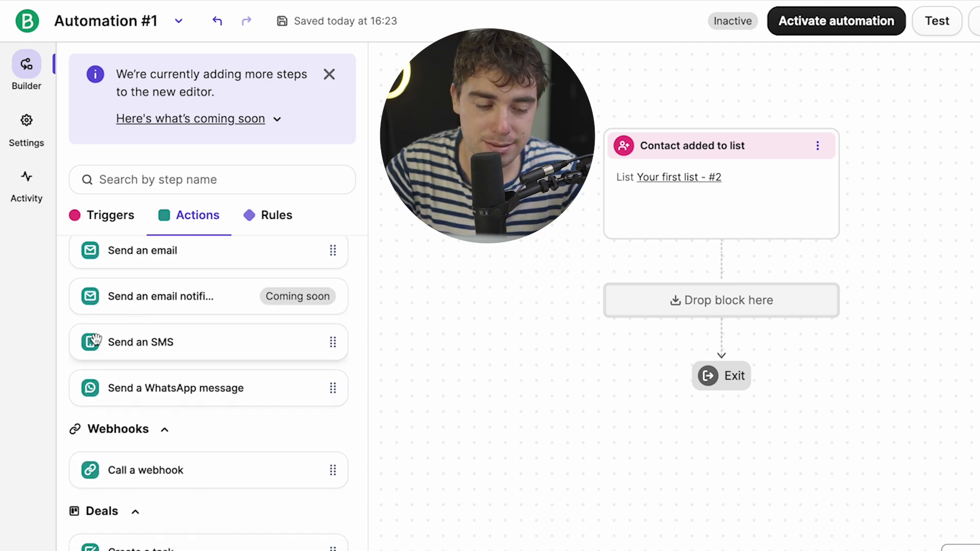
pyautogui.scroll(-5, 127, 357)
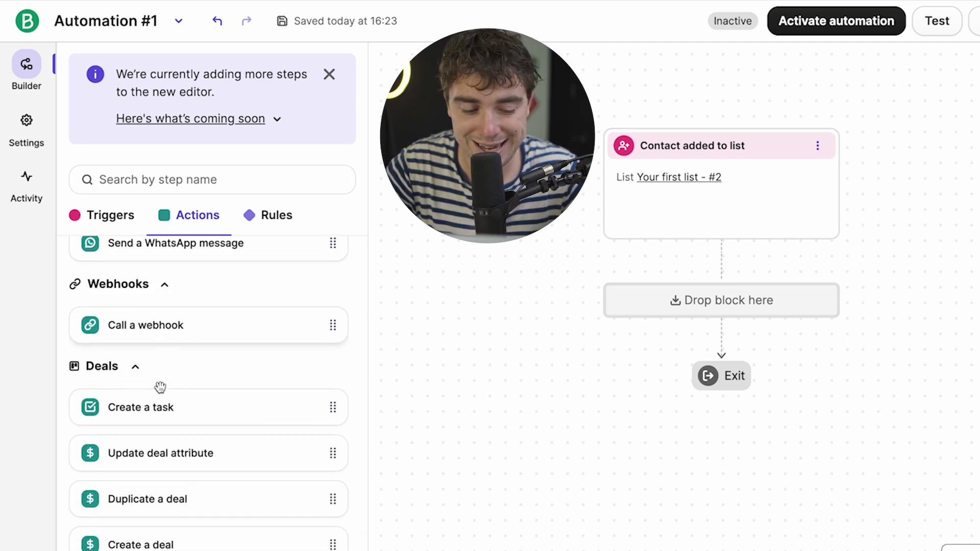
pyautogui.scroll(-3, 100, 532)
pyautogui.scroll(4, 97, 528)
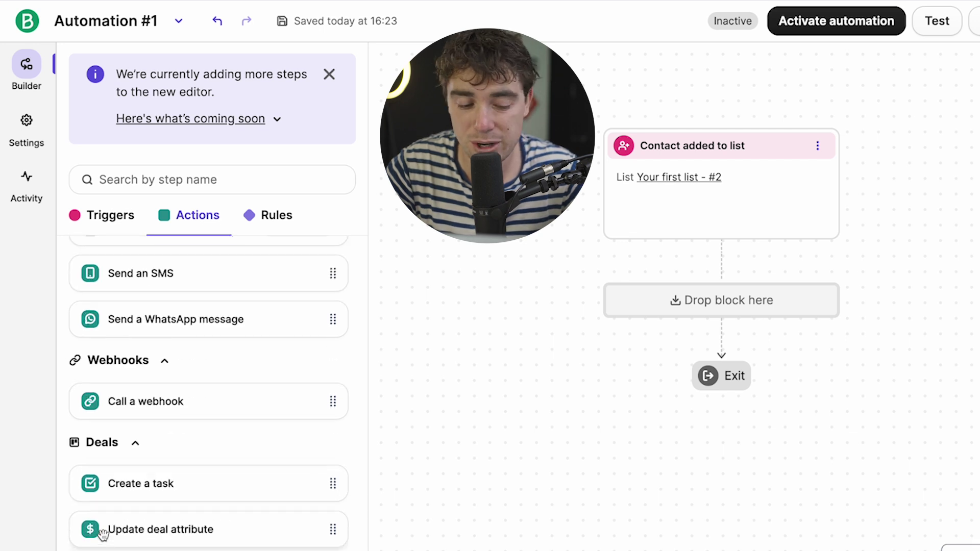
pyautogui.scroll(-4, 103, 538)
pyautogui.scroll(6, 163, 495)
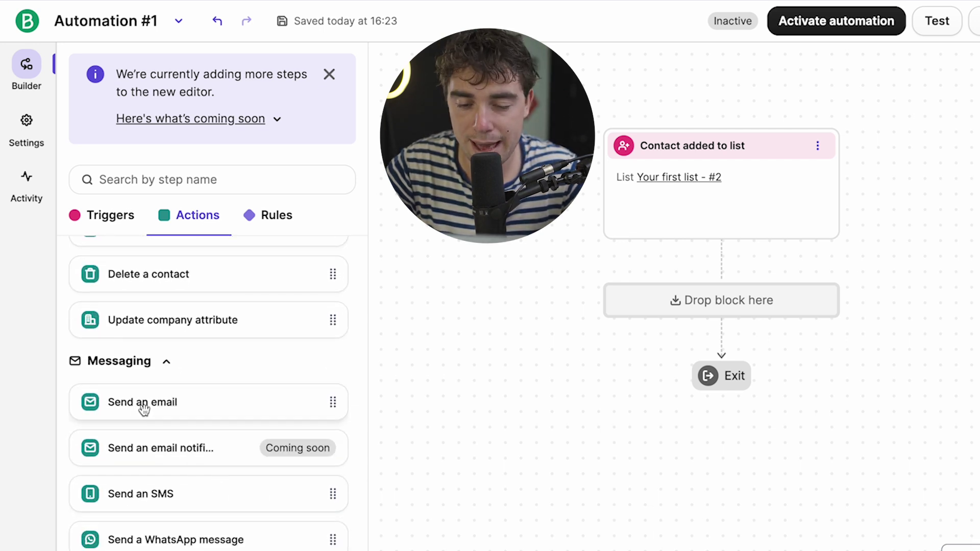
pyautogui.moveTo(143, 408); pyautogui.dragTo(685, 309)
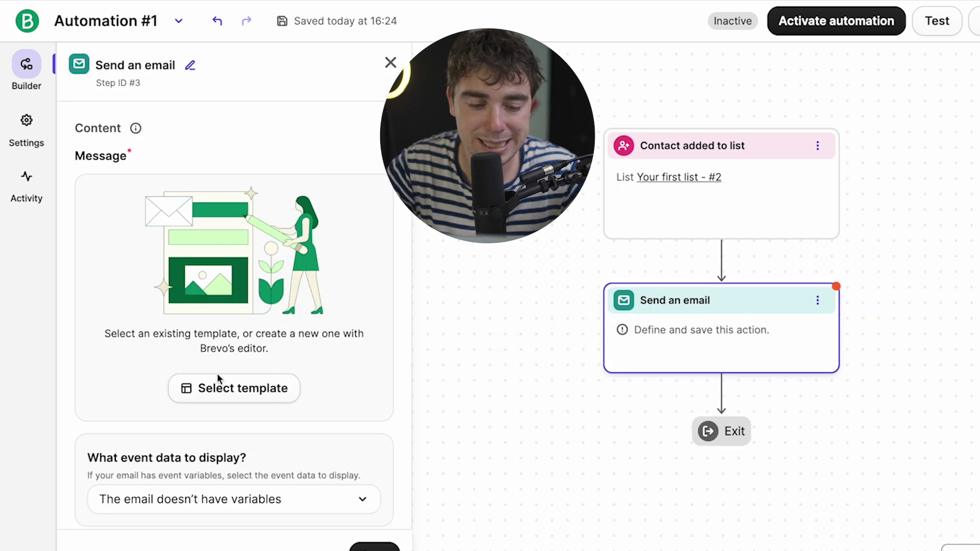
# Set the email subject to 'test', enter preview text 'wbipwnrbwipbne', and save the step.
pyautogui.scroll(-9, 186, 402)
pyautogui.scroll(3, 170, 362)
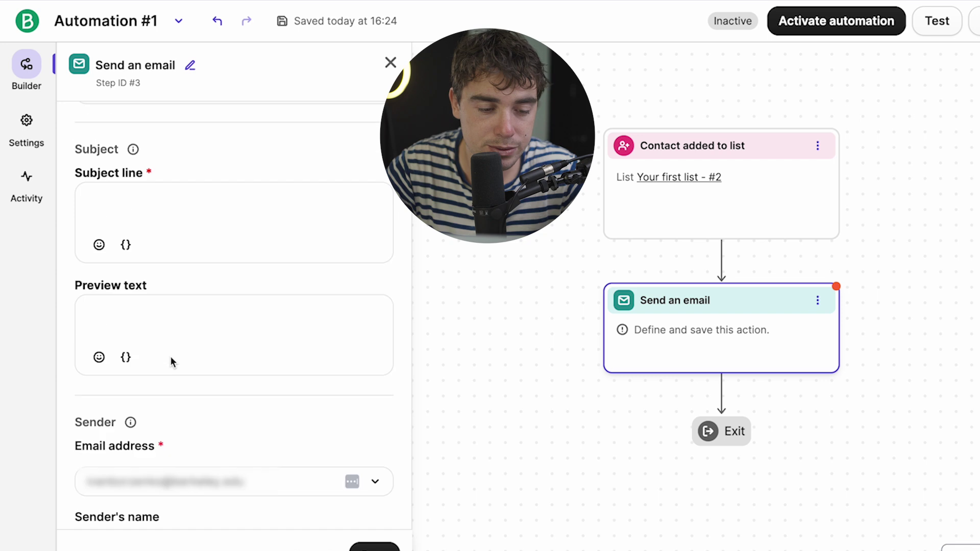
pyautogui.click(155, 342)
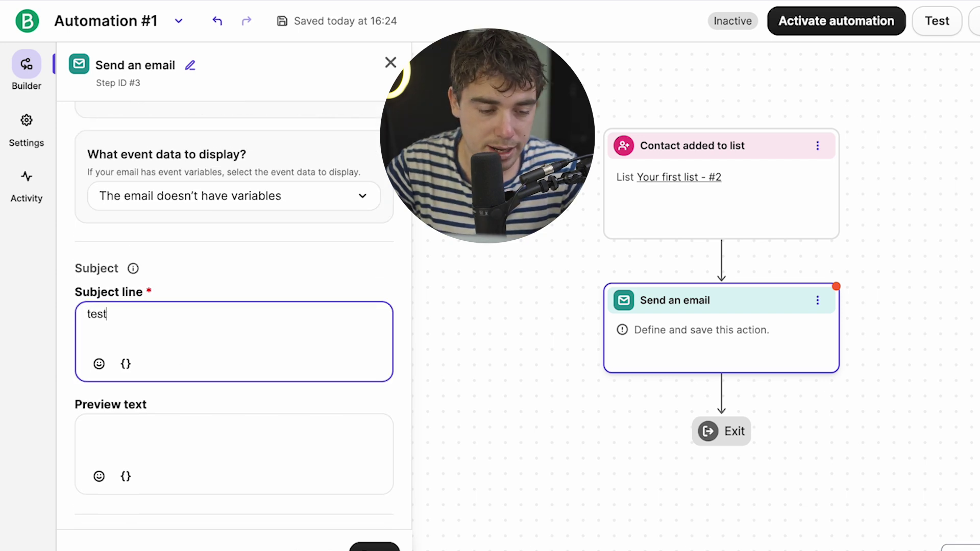
pyautogui.scroll(-3, 136, 291)
pyautogui.click(136, 291)
pyautogui.write('wbipwnrbwipbne')
pyautogui.scroll(-3, 95, 262)
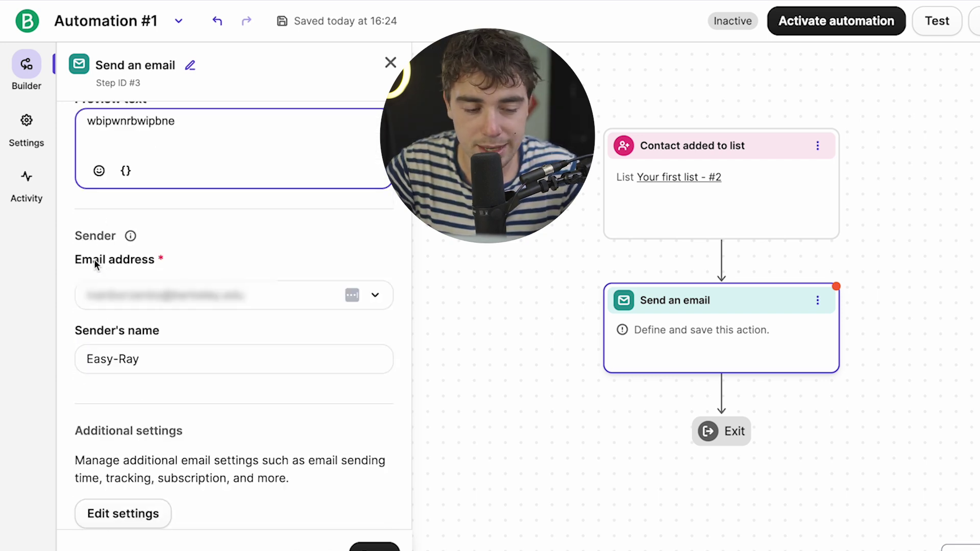
pyautogui.scroll(-2, 85, 275)
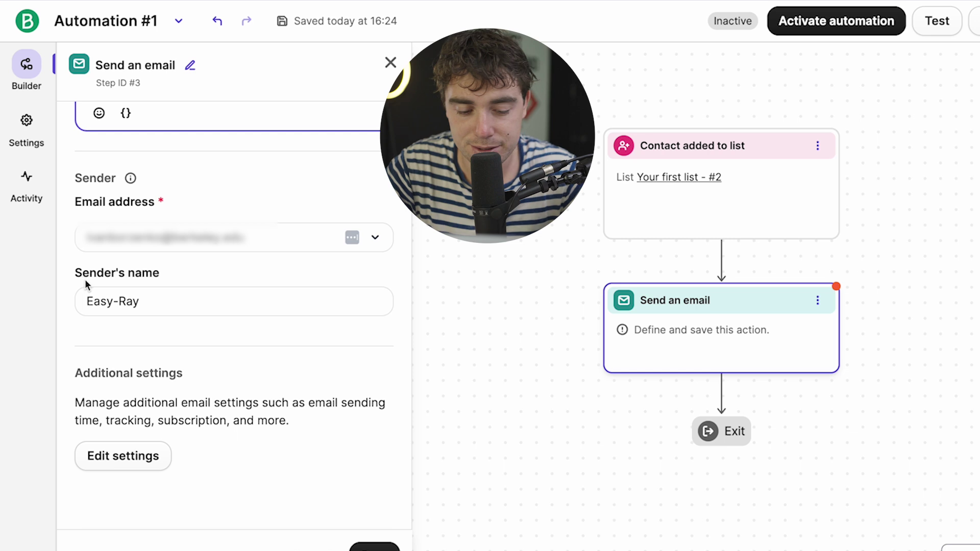
pyautogui.click(378, 545)
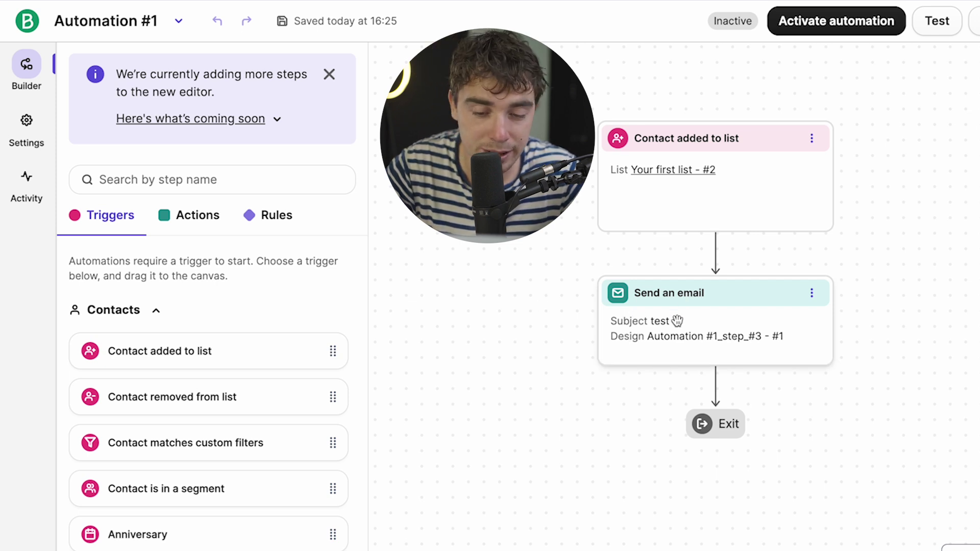
# Add a Send an SMS step below the email, then insert a time delay rule between them.
pyautogui.scroll(-15, 153, 449)
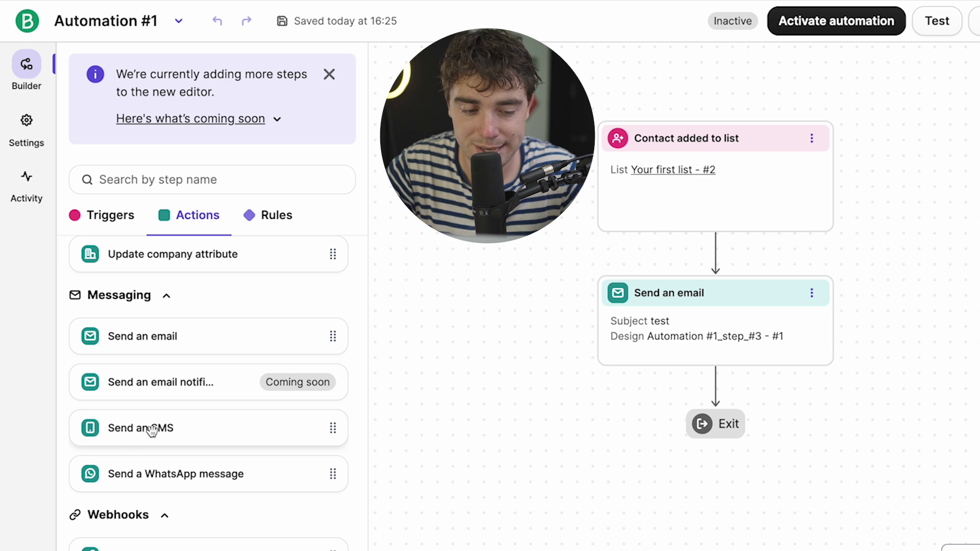
pyautogui.moveTo(129, 436); pyautogui.dragTo(713, 391)
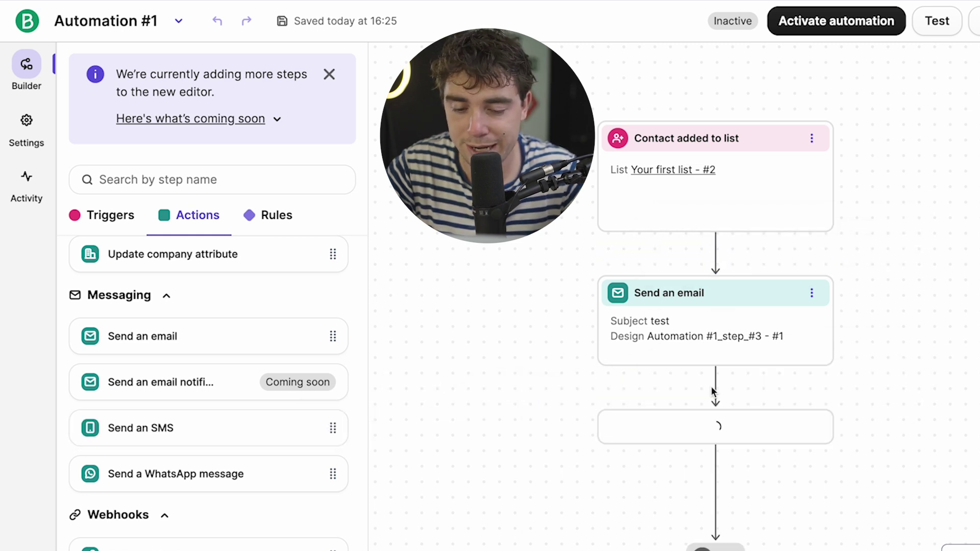
pyautogui.press('Escape')
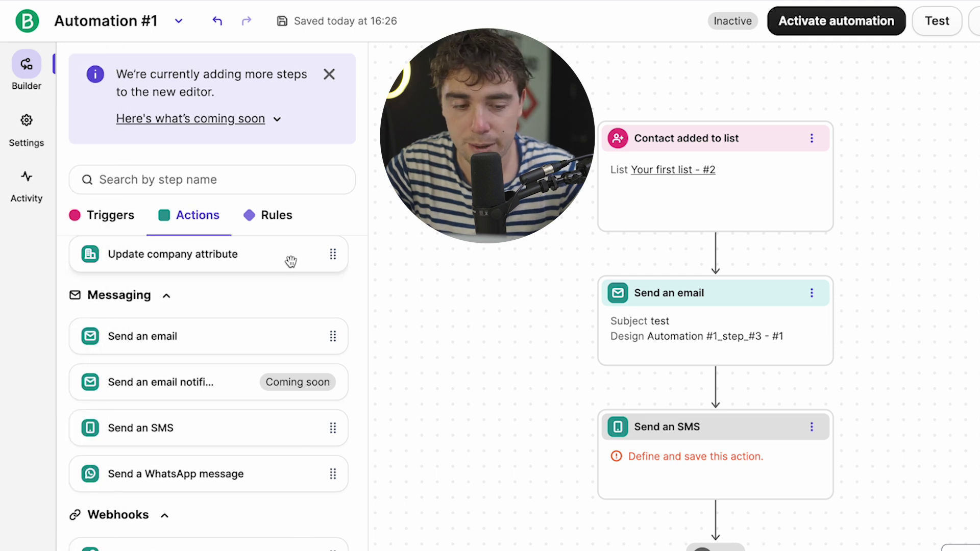
pyautogui.click(270, 215)
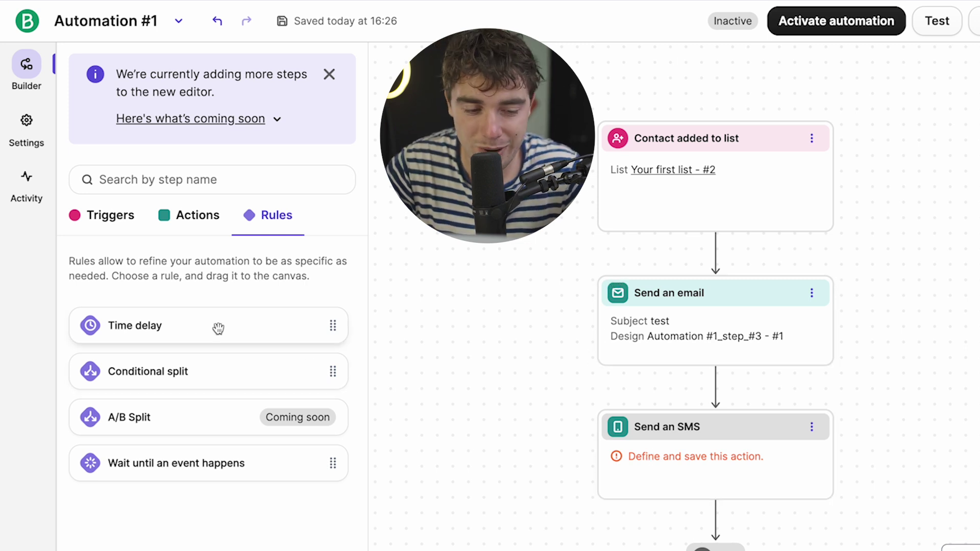
pyautogui.moveTo(218, 328); pyautogui.dragTo(720, 393)
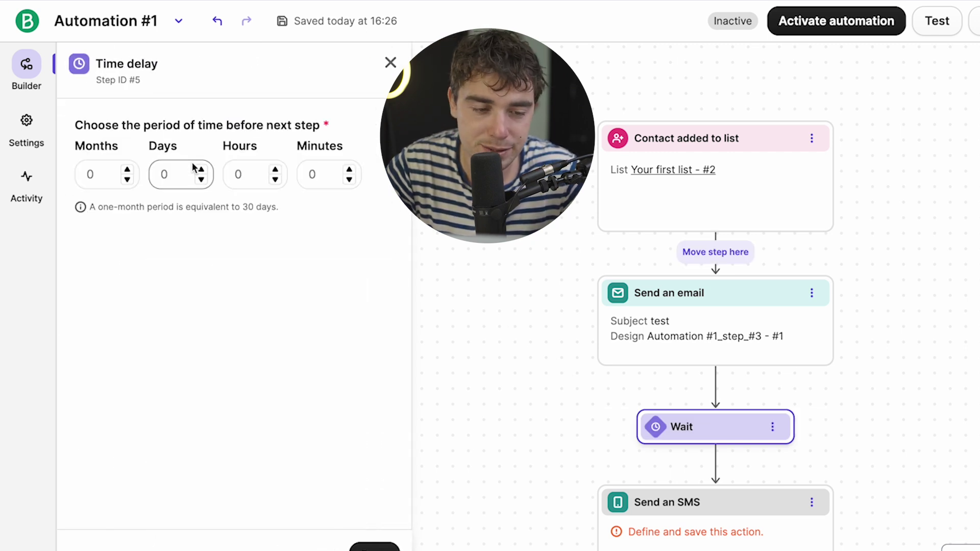
# Set the time delay to 1 day and save it.
pyautogui.click(201, 169)
pyautogui.press('Return')
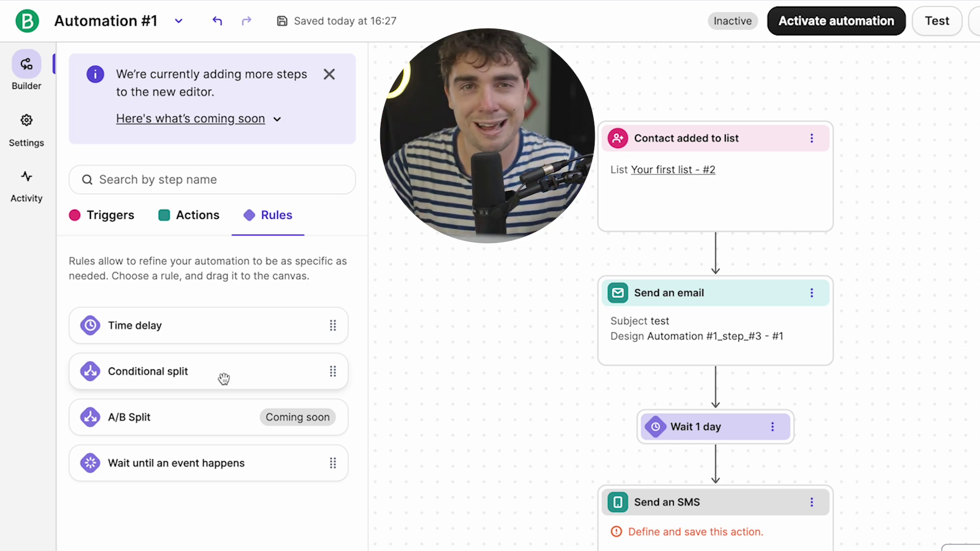
# Add a conditional split after Send an email, conditioned on list identified_contacts #3, and save.
pyautogui.moveTo(182, 378); pyautogui.dragTo(737, 393)
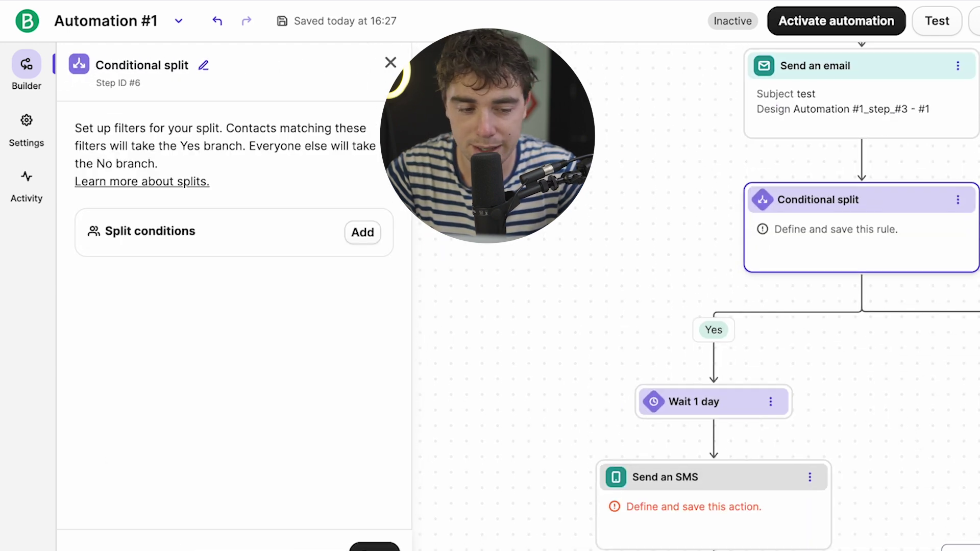
pyautogui.click(363, 229)
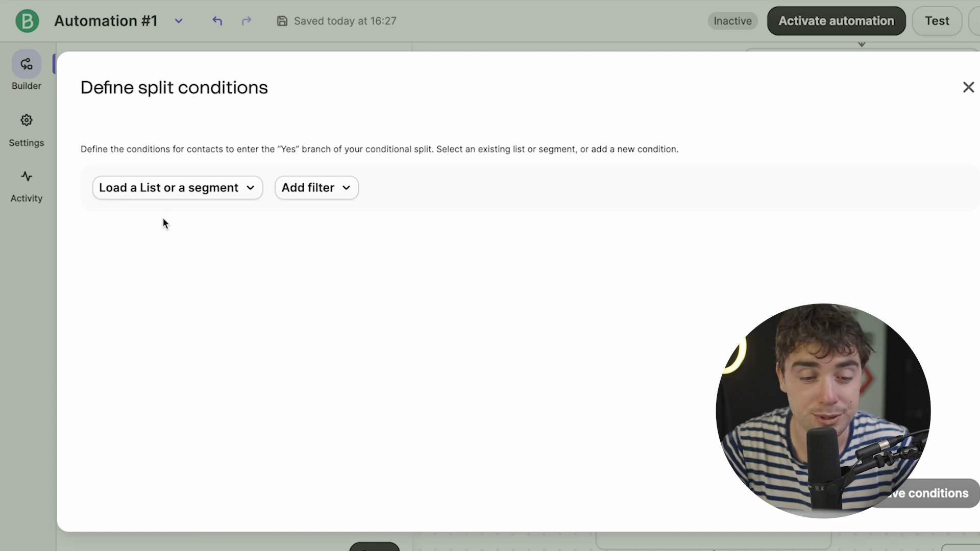
pyautogui.click(214, 198)
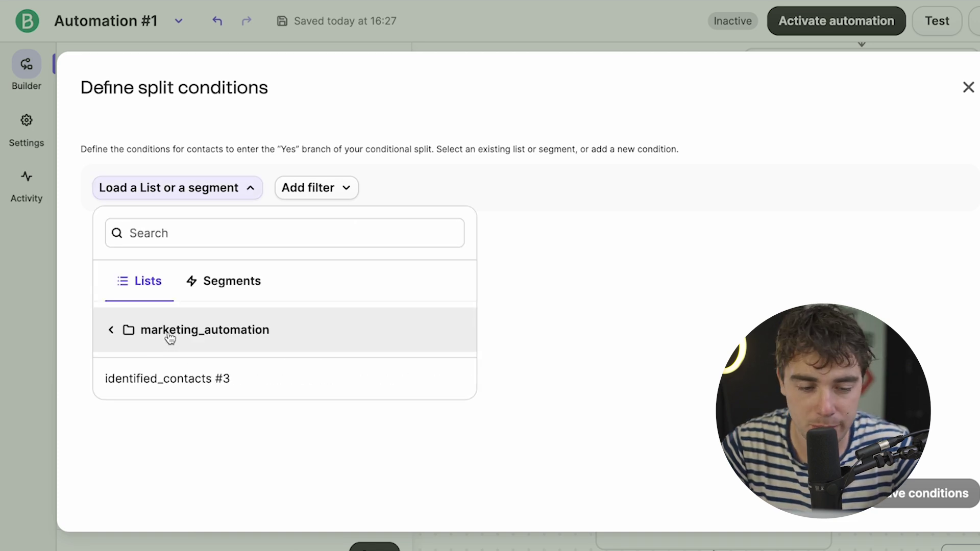
pyautogui.click(164, 383)
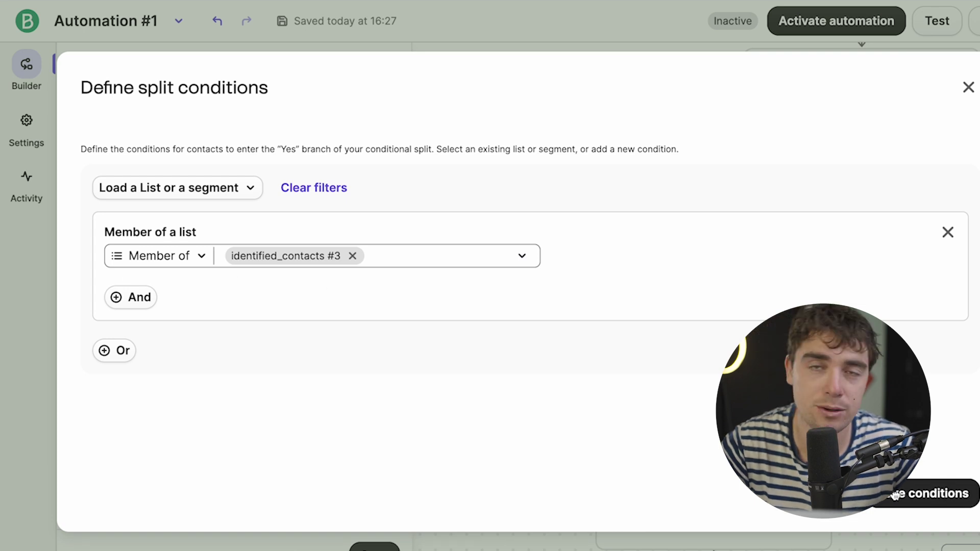
pyautogui.click(903, 506)
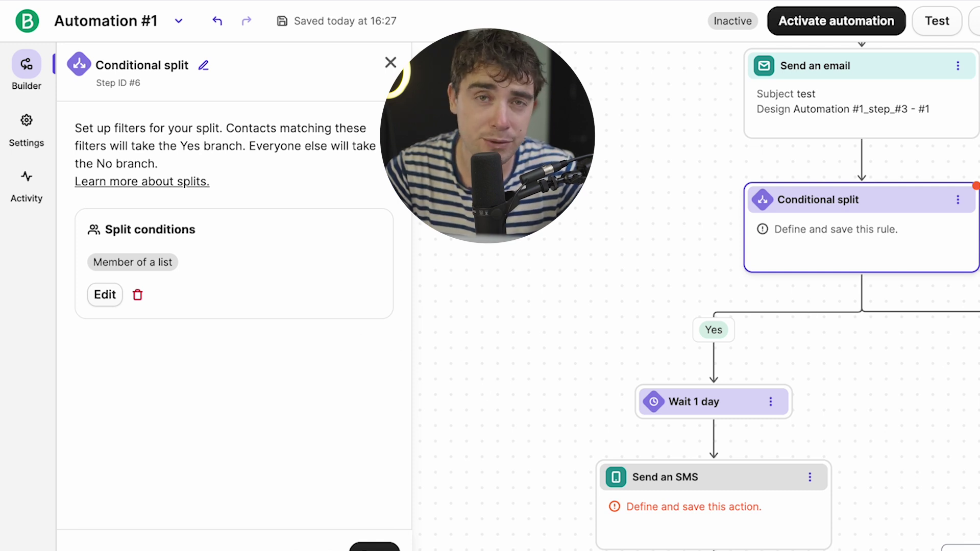
pyautogui.hscroll(2, 950, 380)
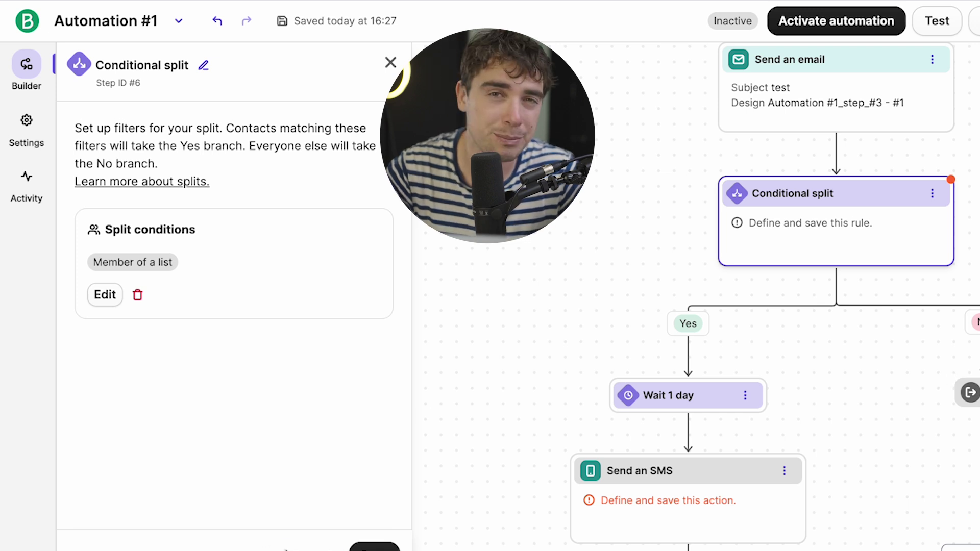
# Close the Conditional split settings panel to return to the Rules list.
pyautogui.click(289, 547)
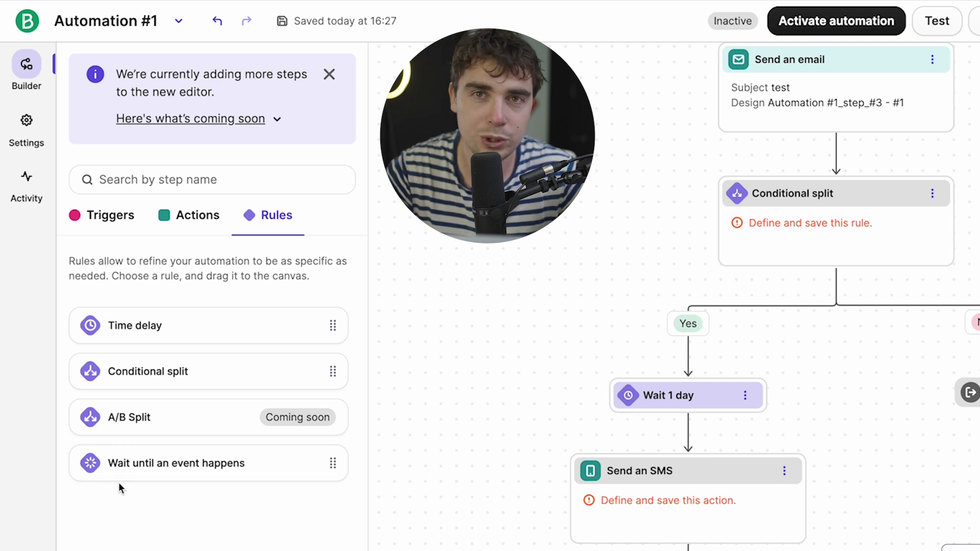
pyautogui.scroll(3, 623, 316)
# Browse the event categories for the wait-until-event step, leaving the event unset.
pyautogui.scroll(2, 623, 317)
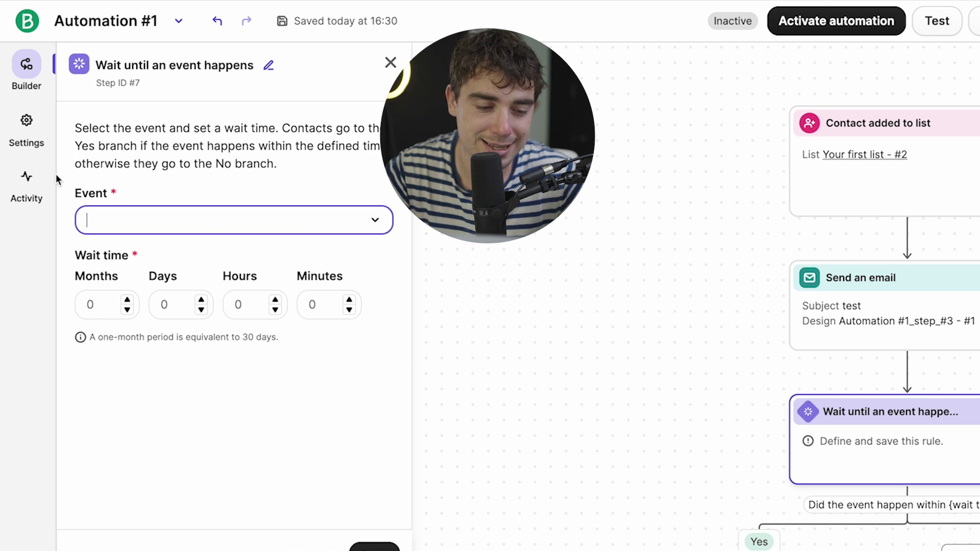
pyautogui.click(142, 213)
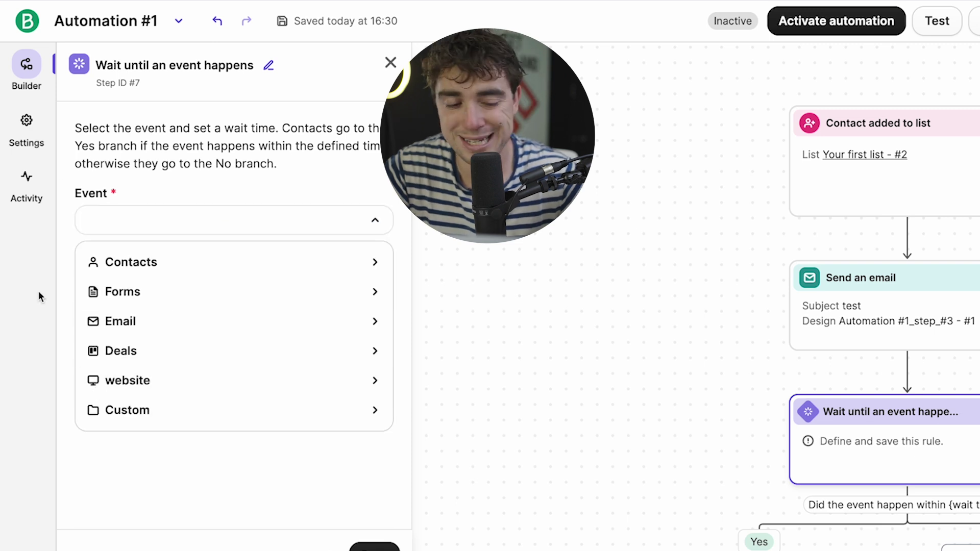
pyautogui.click(120, 226)
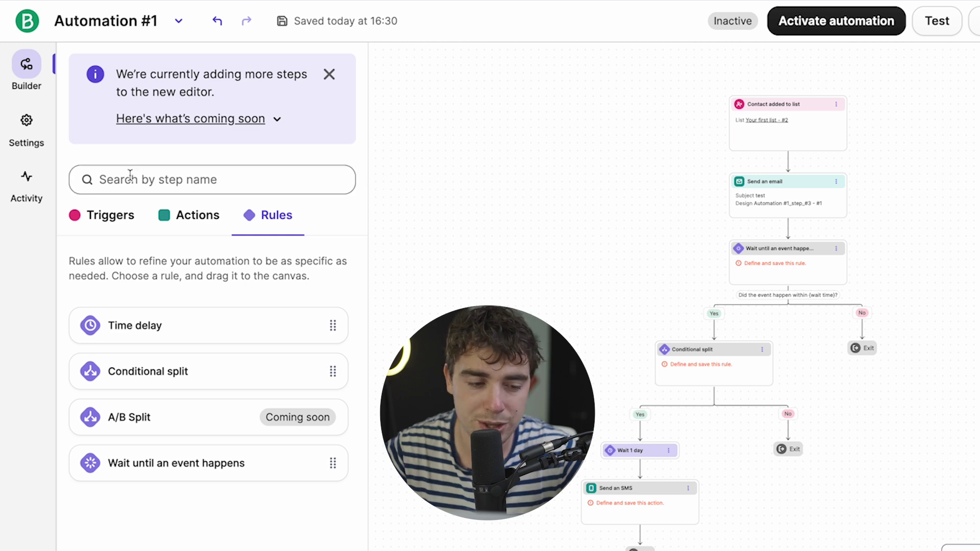
# Check the Activity view, then exit the editor and leave without saving.
pyautogui.click(28, 181)
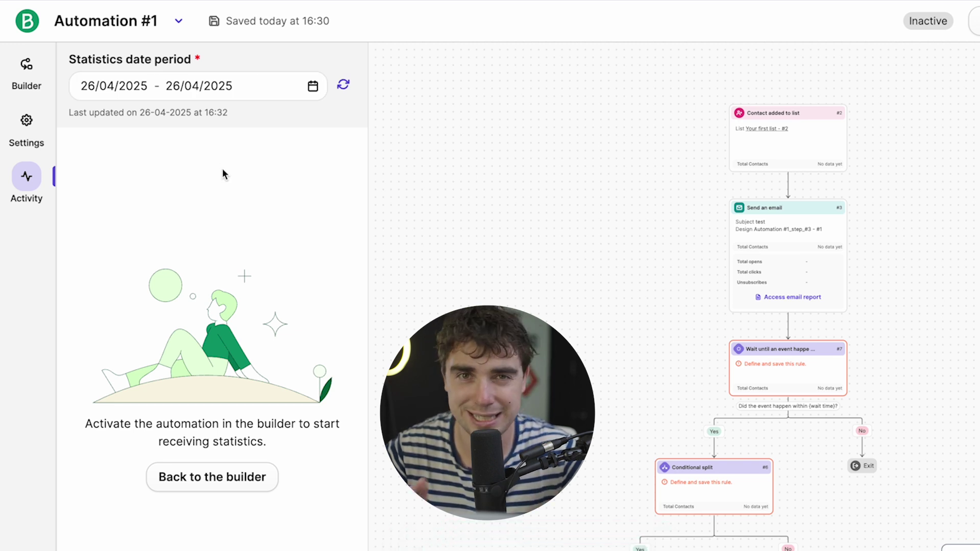
pyautogui.click(924, 19)
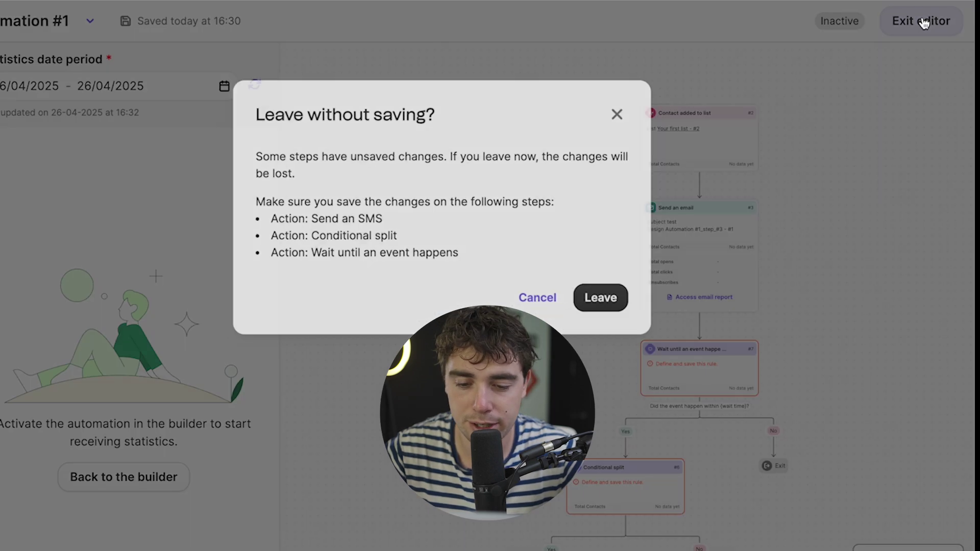
pyautogui.click(608, 300)
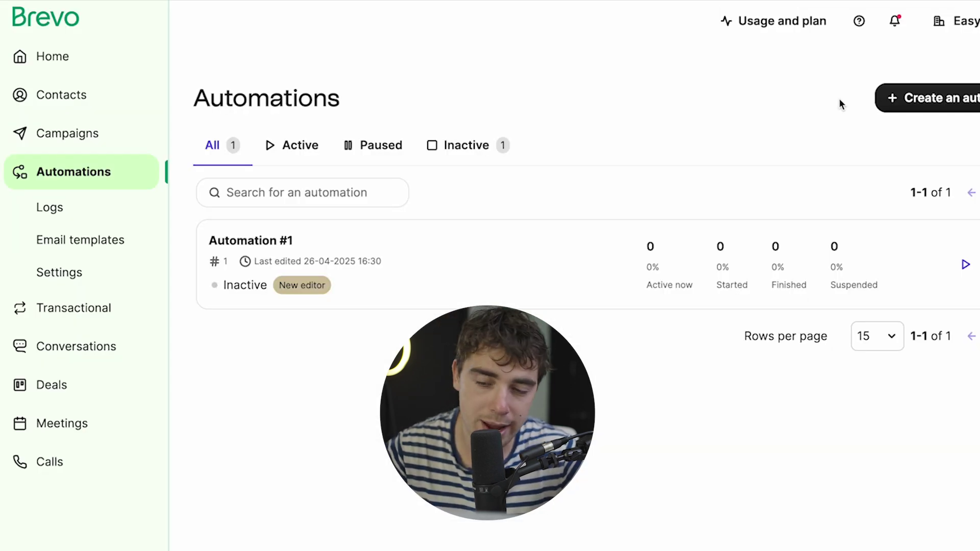
# Browse the automation templates and preview the Marketing activity template.
pyautogui.click(902, 102)
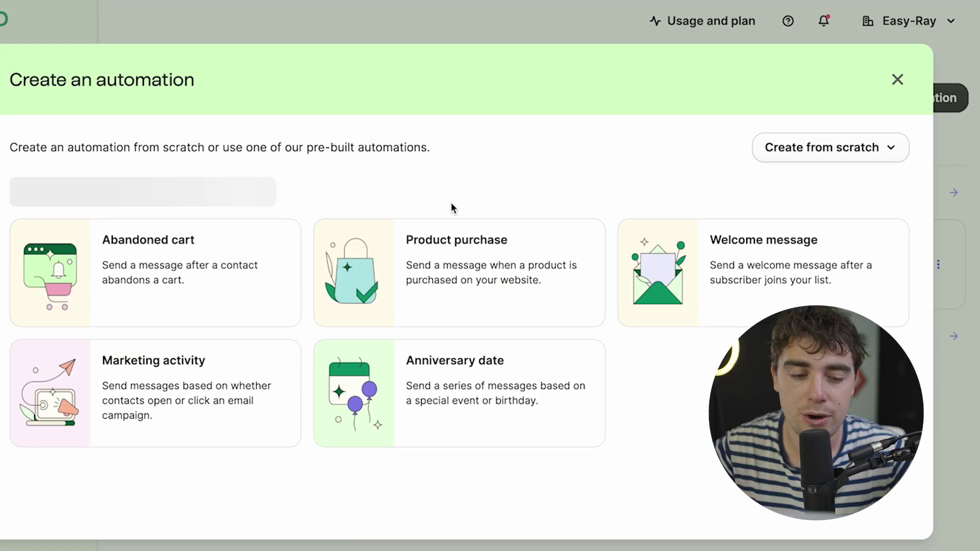
pyautogui.scroll(-1, 122, 231)
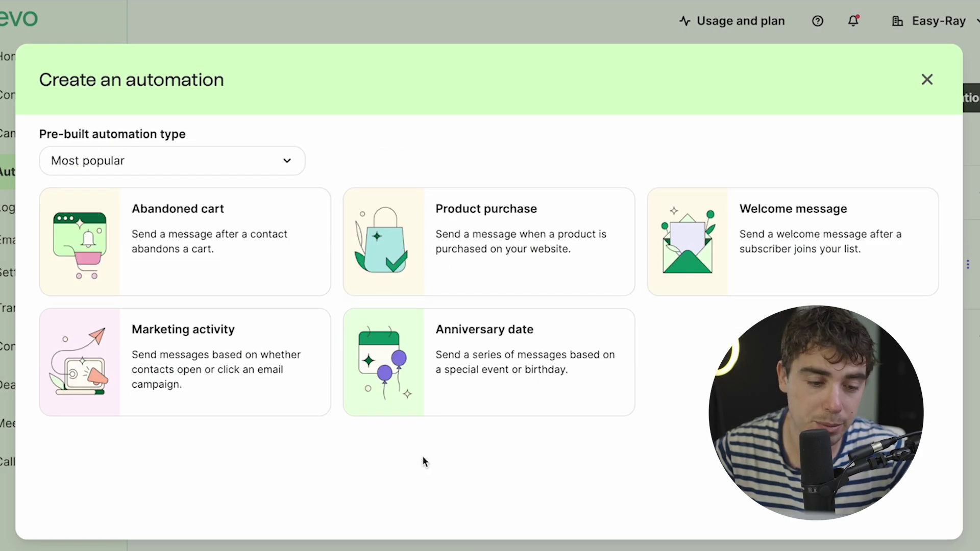
pyautogui.scroll(1, 413, 491)
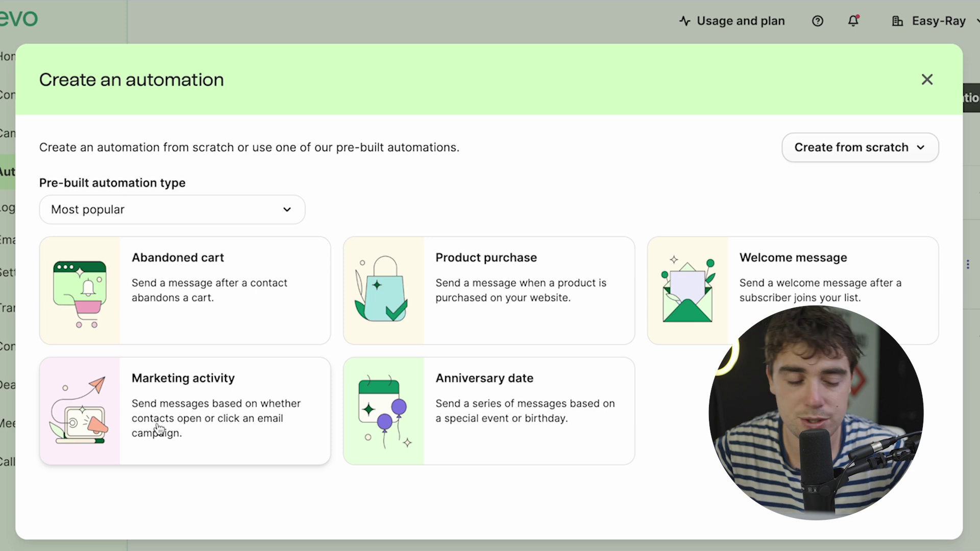
pyautogui.click(172, 417)
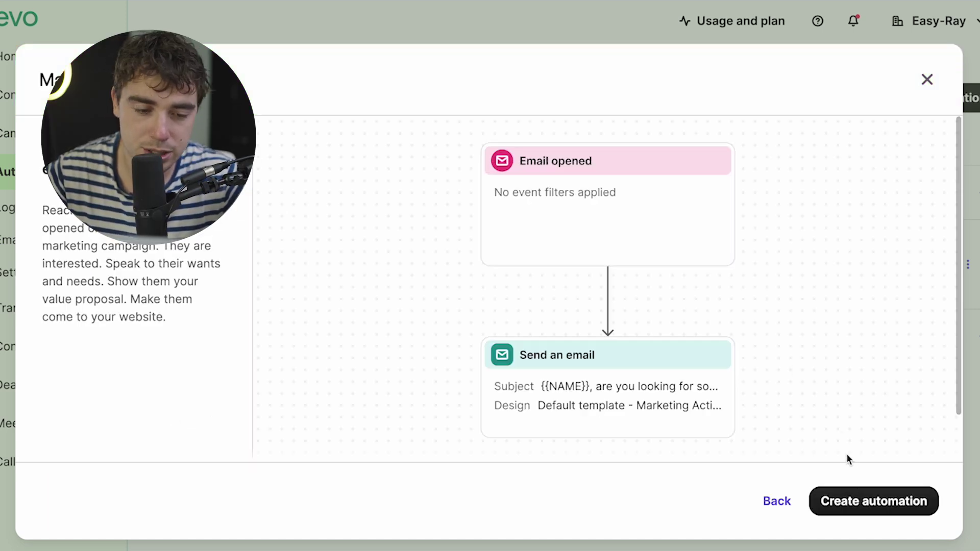
# Create an automation from the Marketing activity template.
pyautogui.click(875, 501)
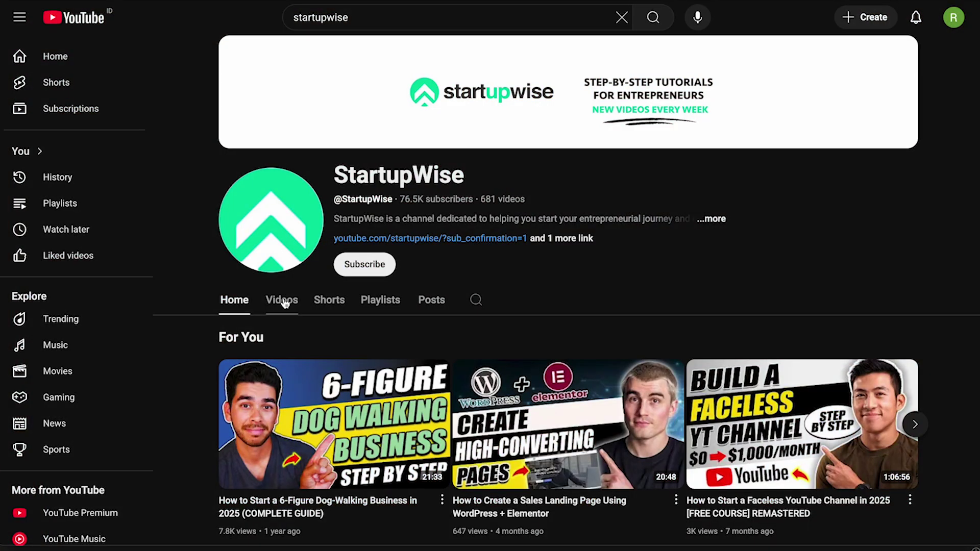
# Show the StartupWise channel's Videos tab and scroll through its latest uploads.
pyautogui.click(282, 301)
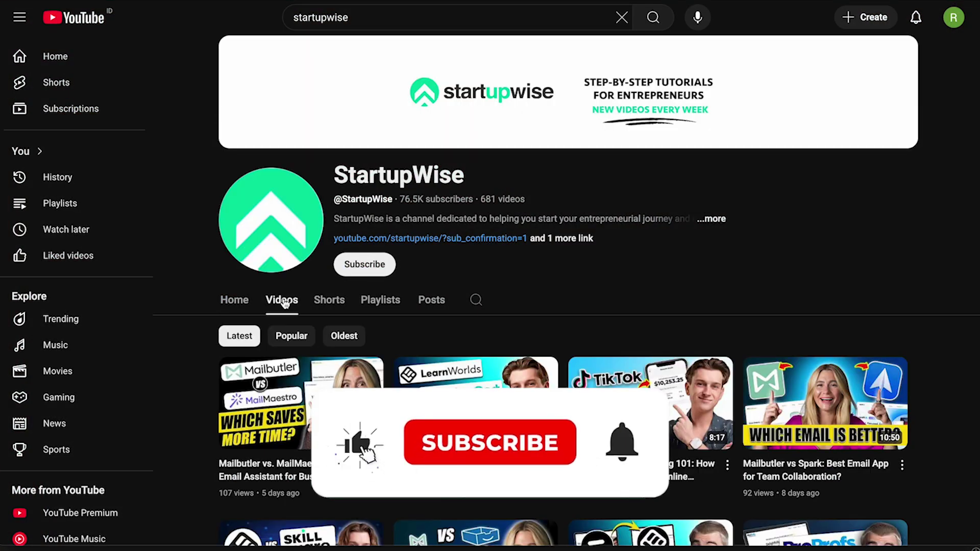
pyautogui.scroll(-15, 285, 303)
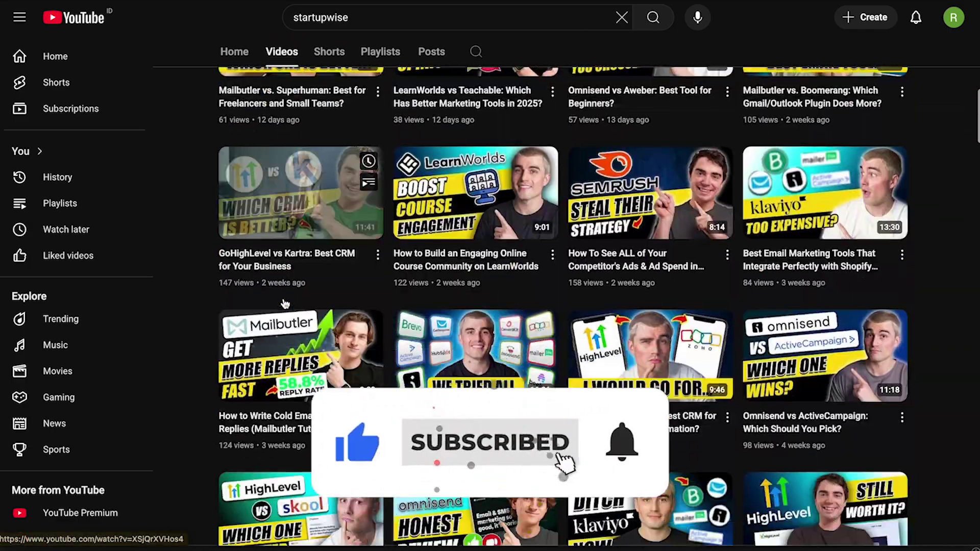